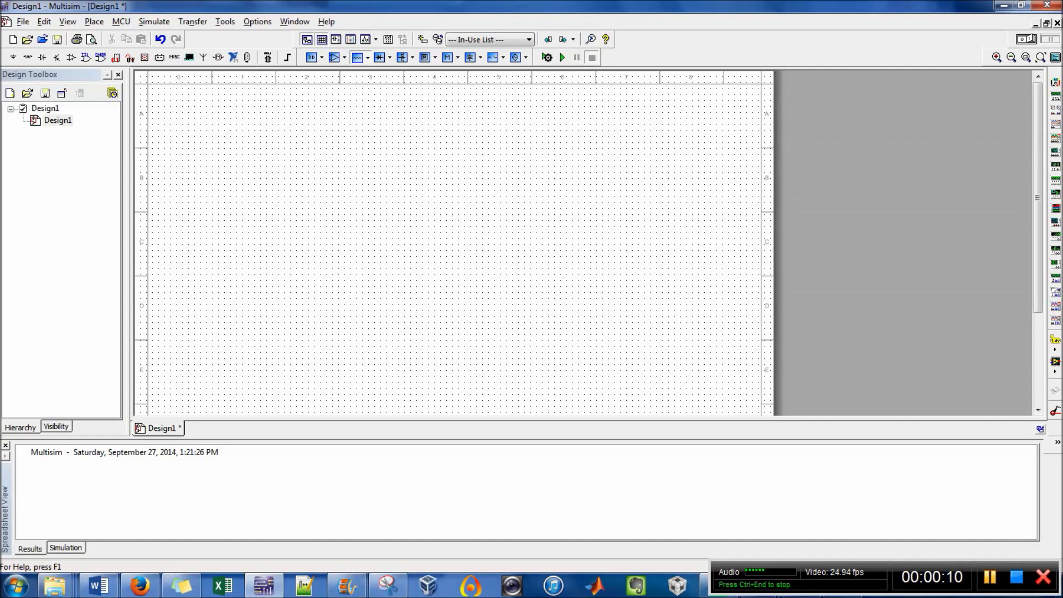
- Open the Select a Component browser with all groups shown
left_click(87, 21)
left_click(95, 35)
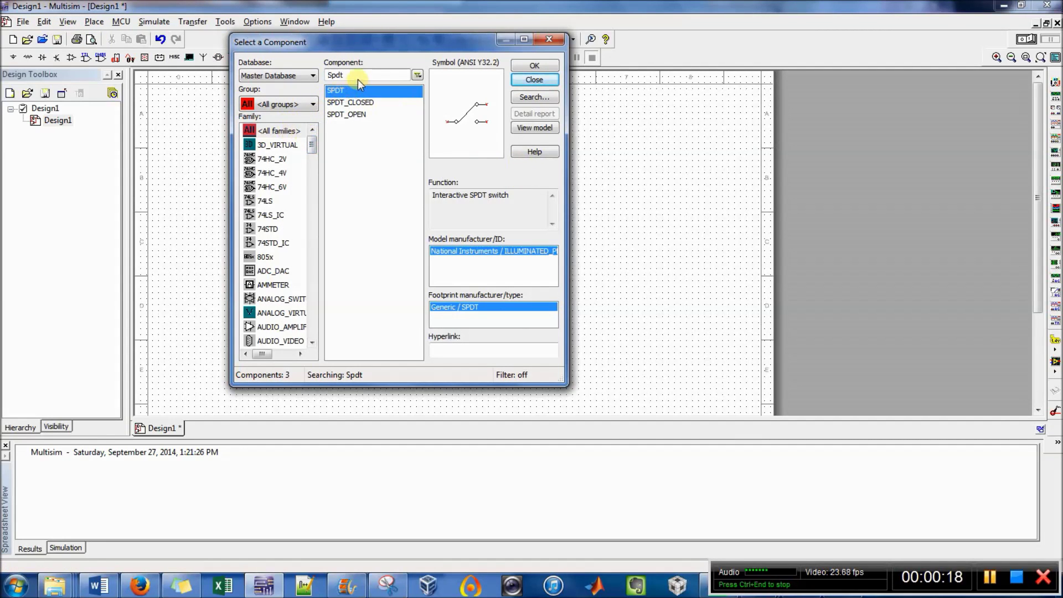
left_click(279, 132)
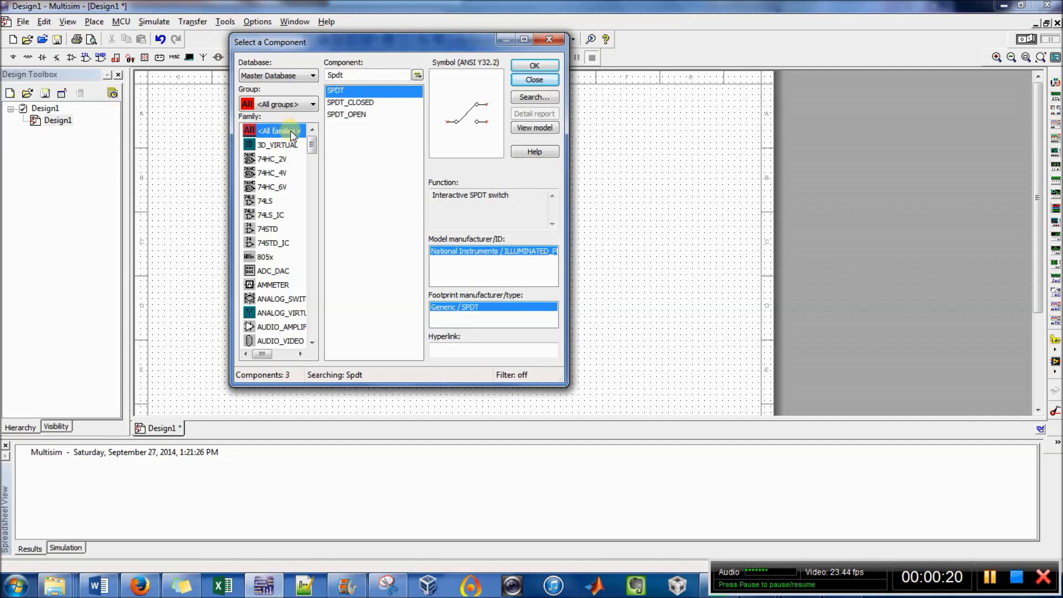
left_click_drag(313, 147, 299, 121)
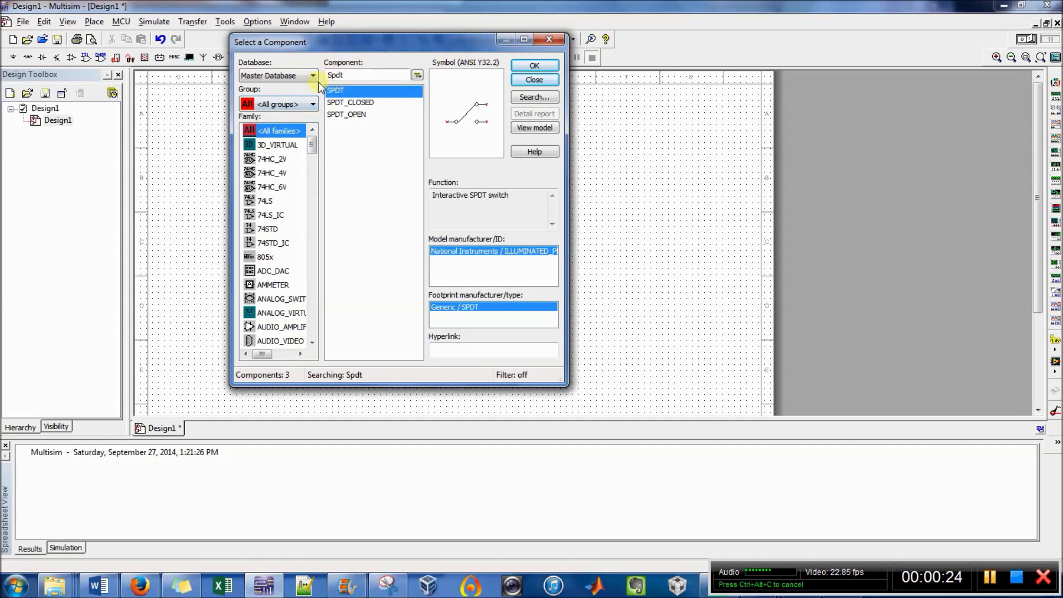
left_click(283, 108)
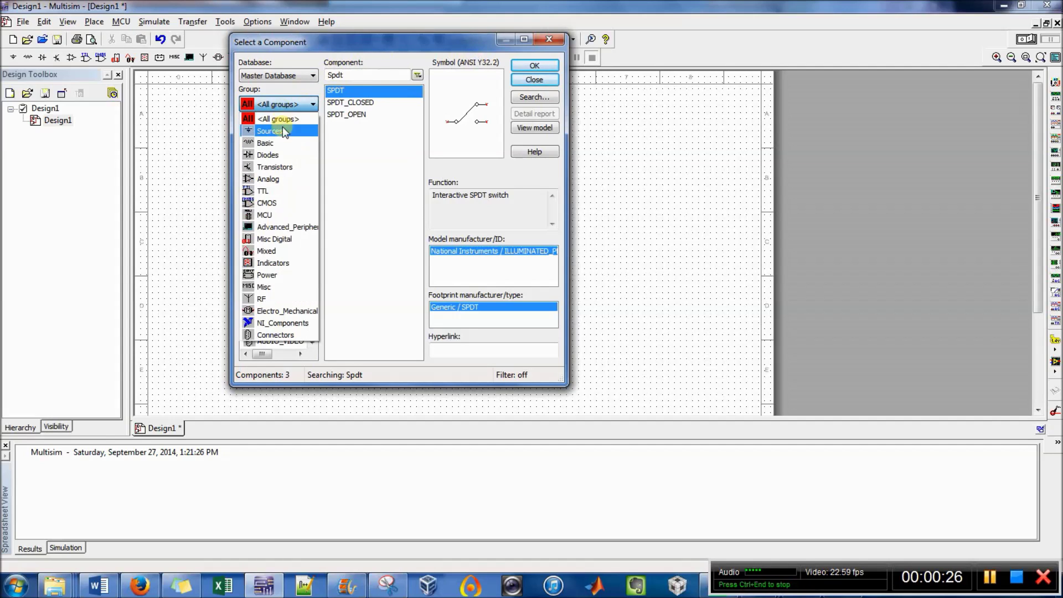
left_click(282, 113)
- Search for SPST and place the SPST switch on the sheet as S1
left_click(358, 75)
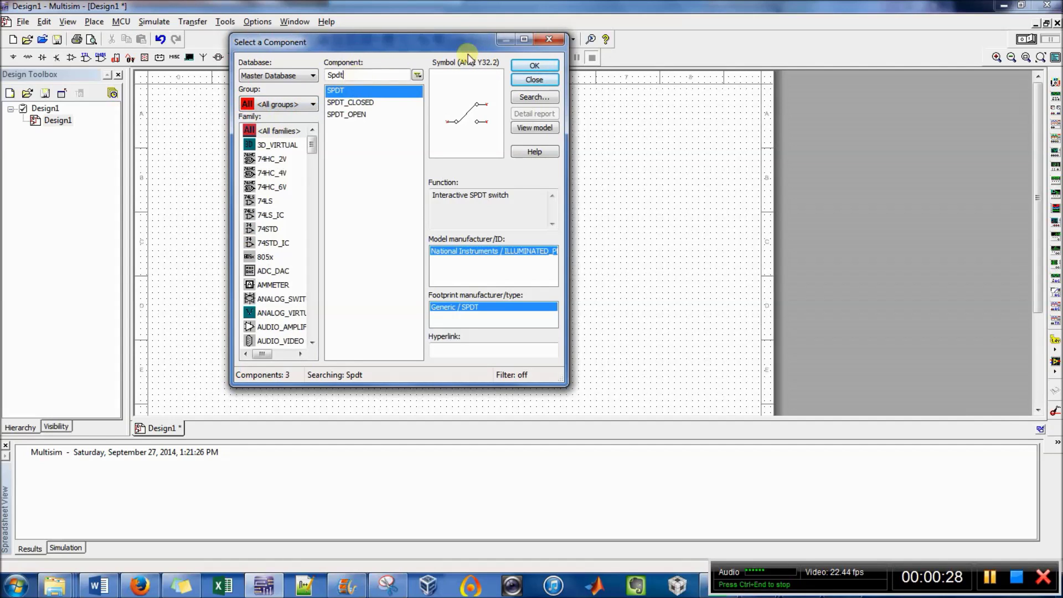
key("BackSpace")
key("BackSpace")
key("BackSpace")
key("BackSpace")
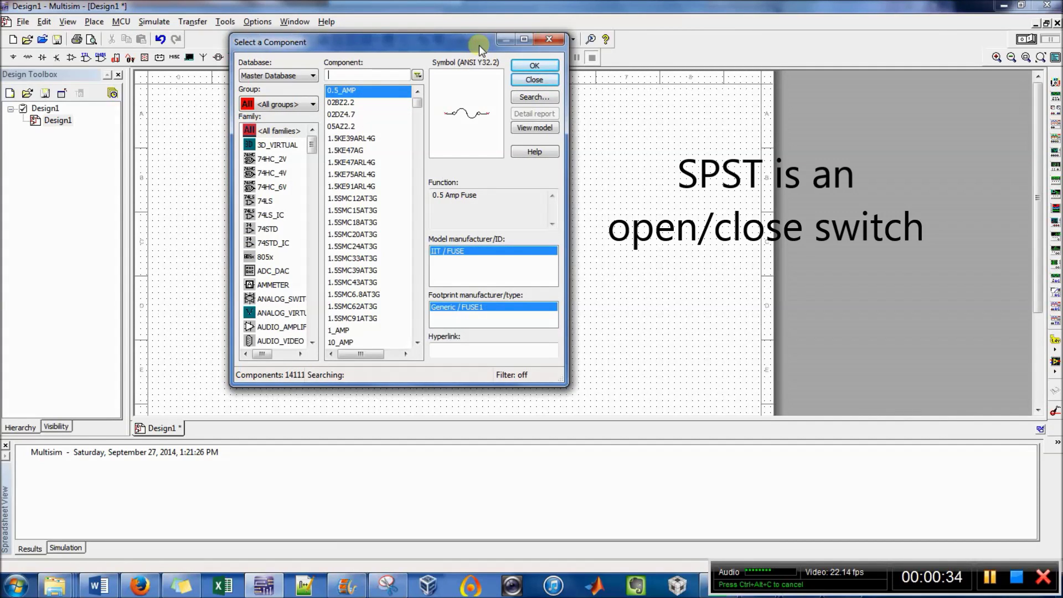
type("S")
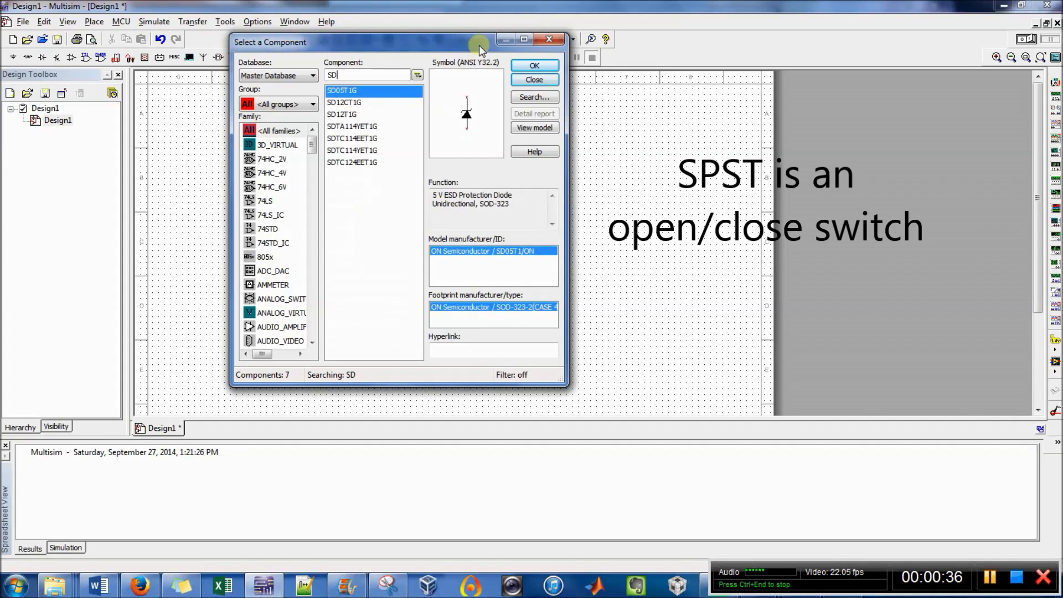
type("PST")
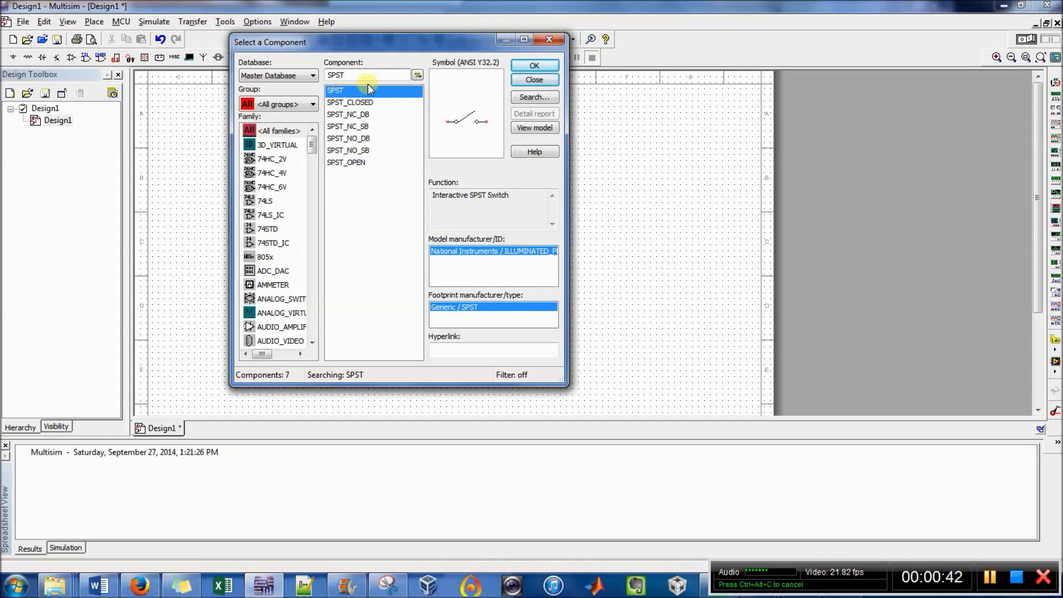
left_click(523, 66)
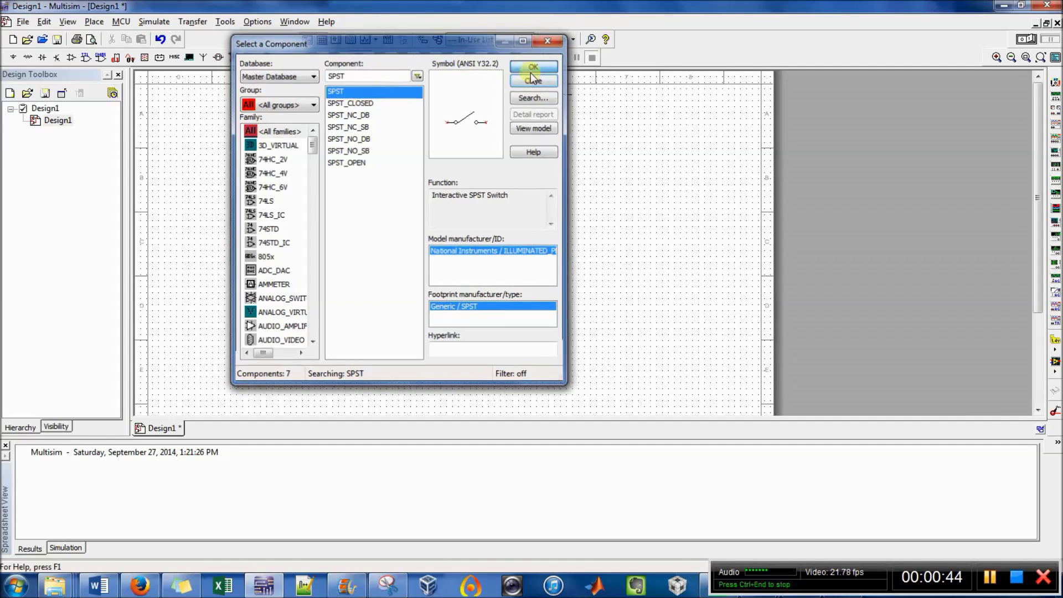
left_click(271, 130)
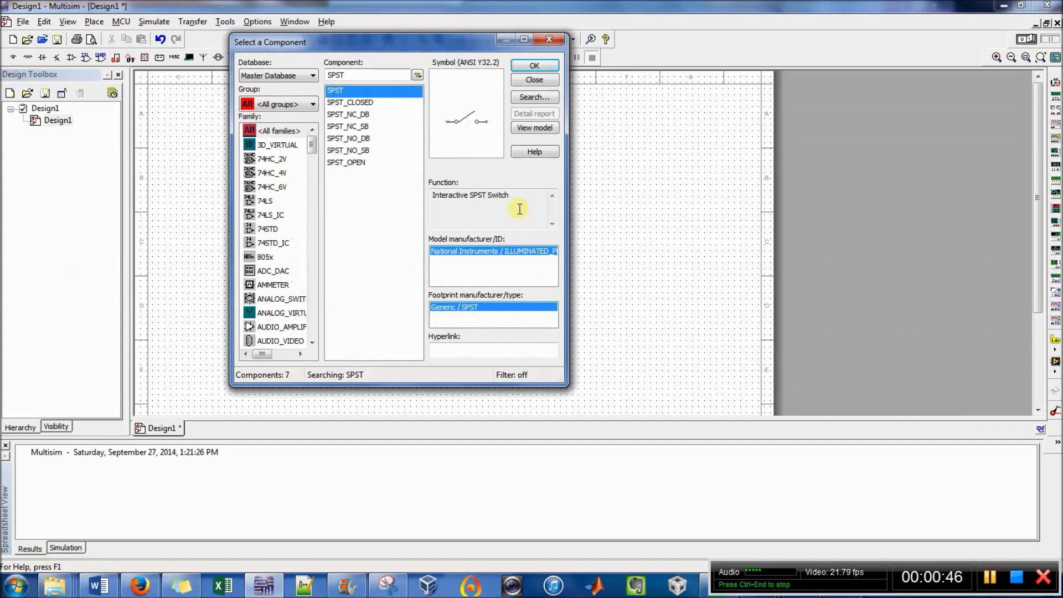
- Move the component dialog aside, toggle S1 closed, and review its Space key and resistances
left_click_drag(343, 42, 561, 109)
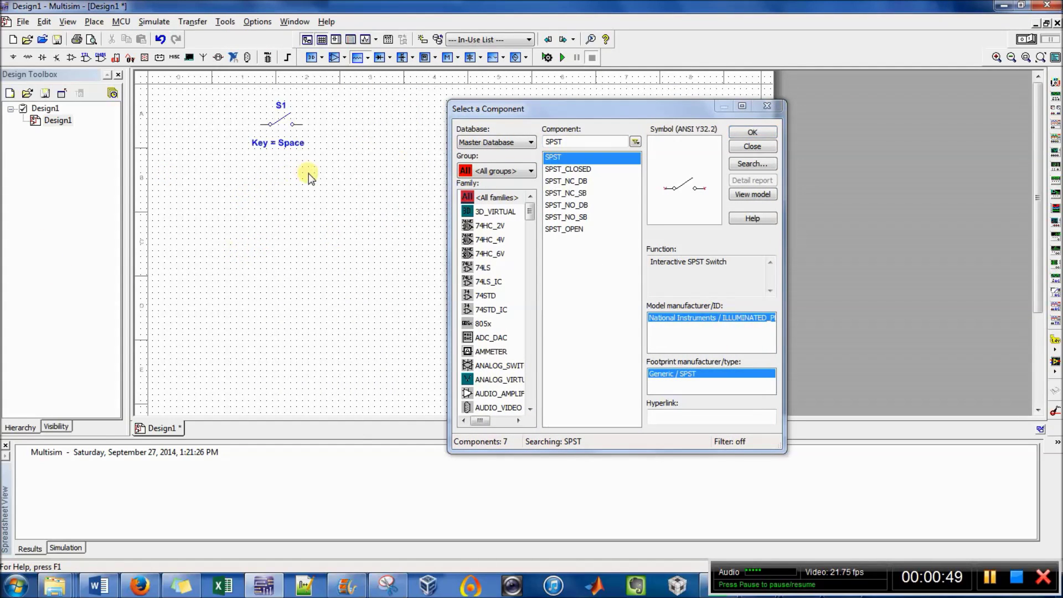
key("space")
key("space")
key("space")
key("space")
key("space")
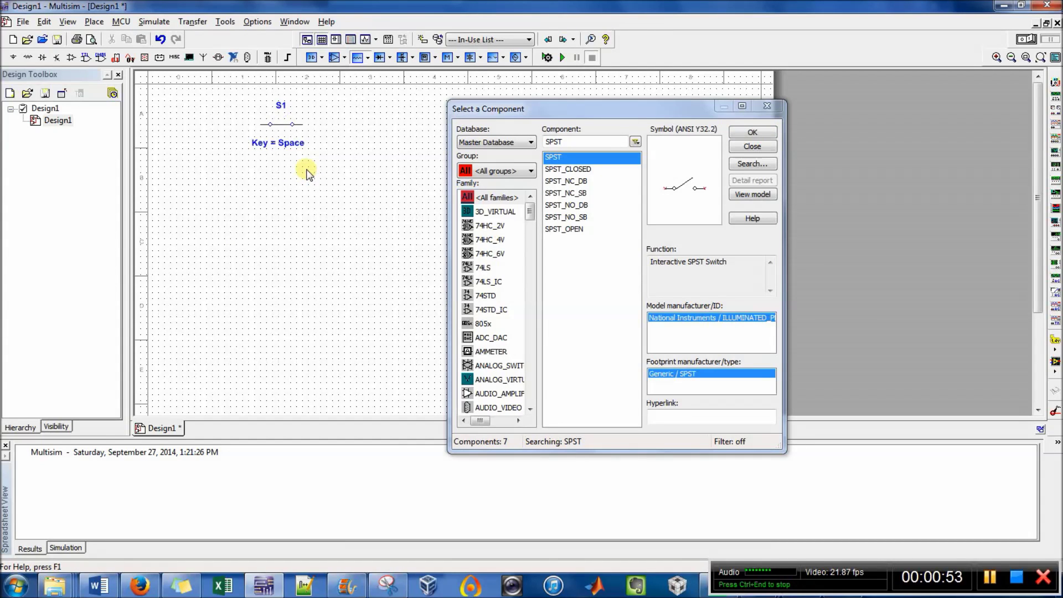
right_click(273, 121)
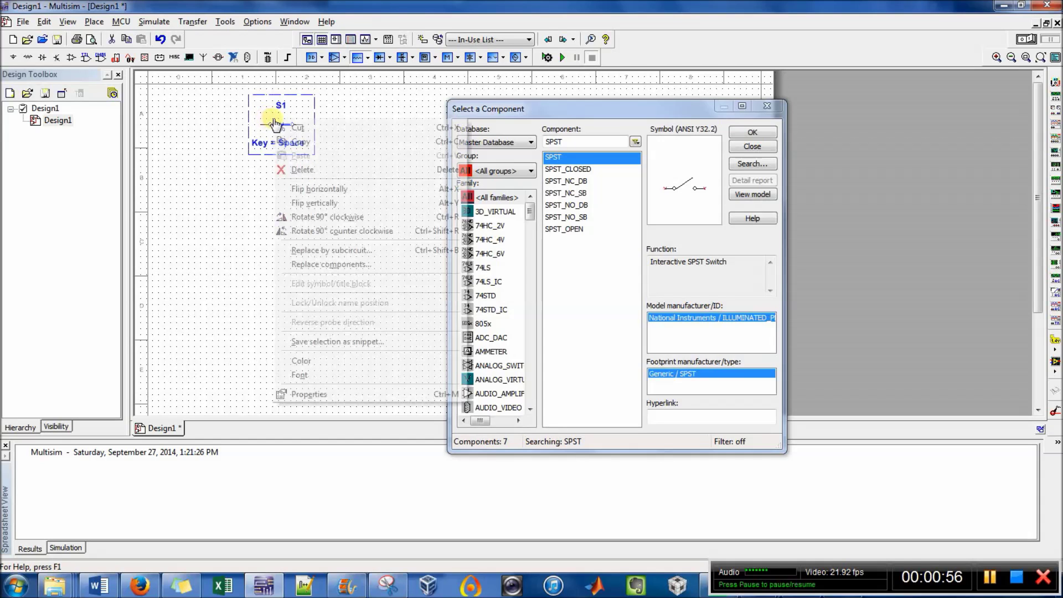
left_click(306, 394)
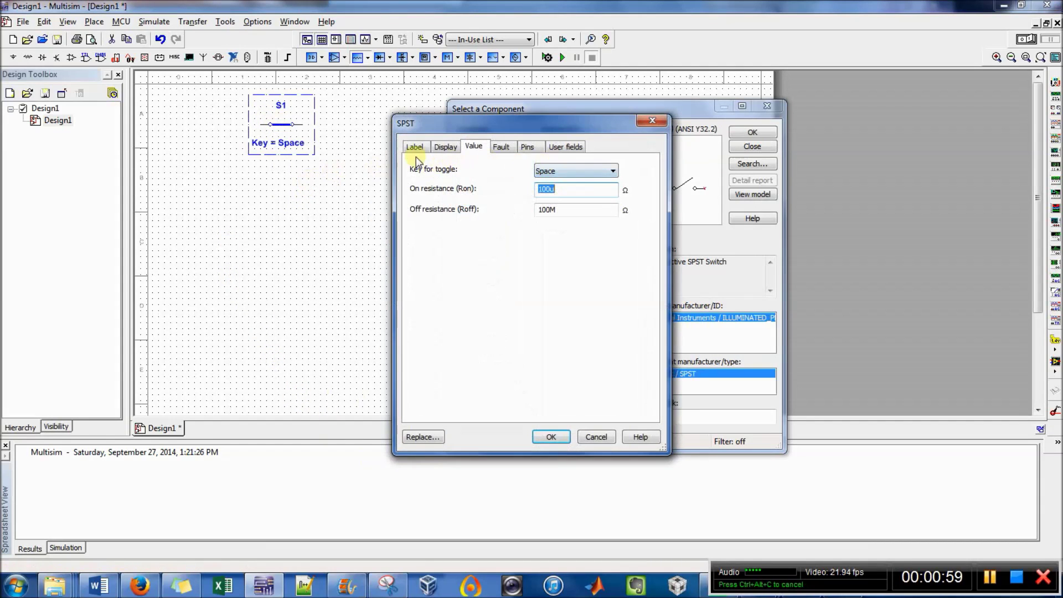
left_click(606, 438)
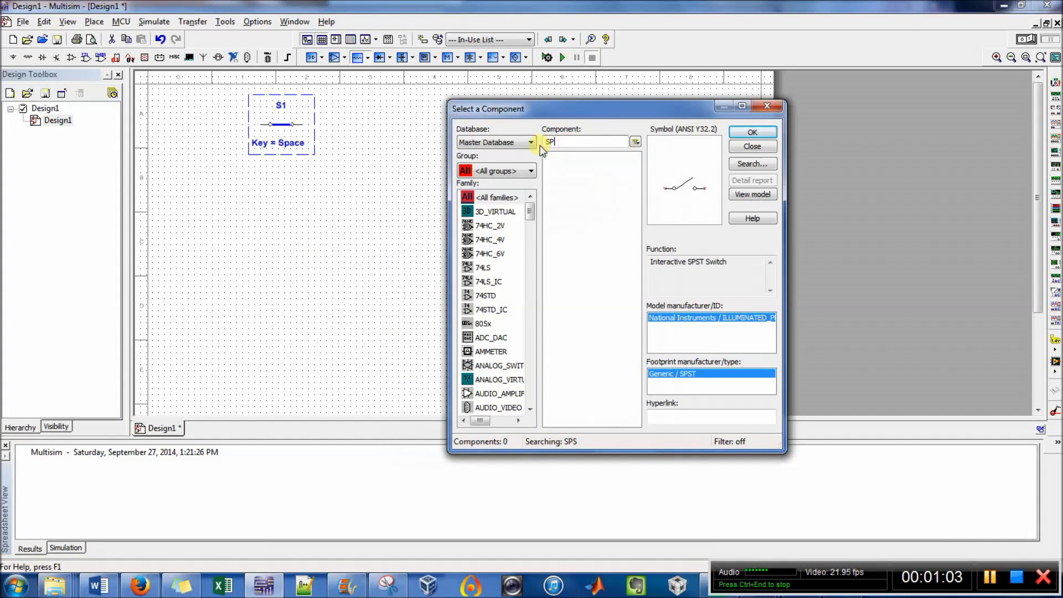
- Search for SPDT and select the Interactive SPDT switch
key("BackSpace")
key("BackSpace")
key("BackSpace")
type("Dst")
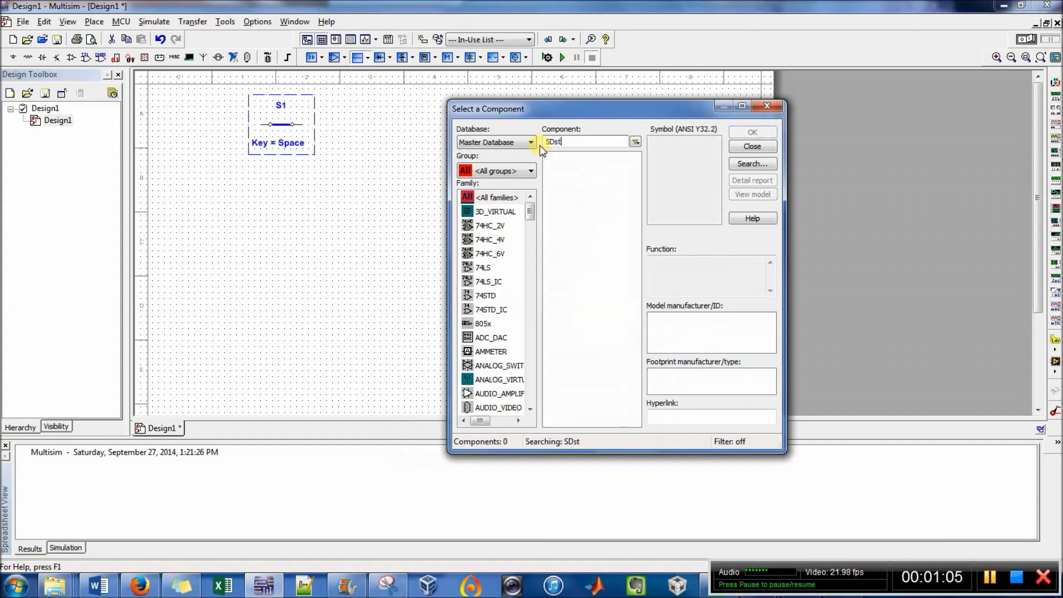
key("BackSpace")
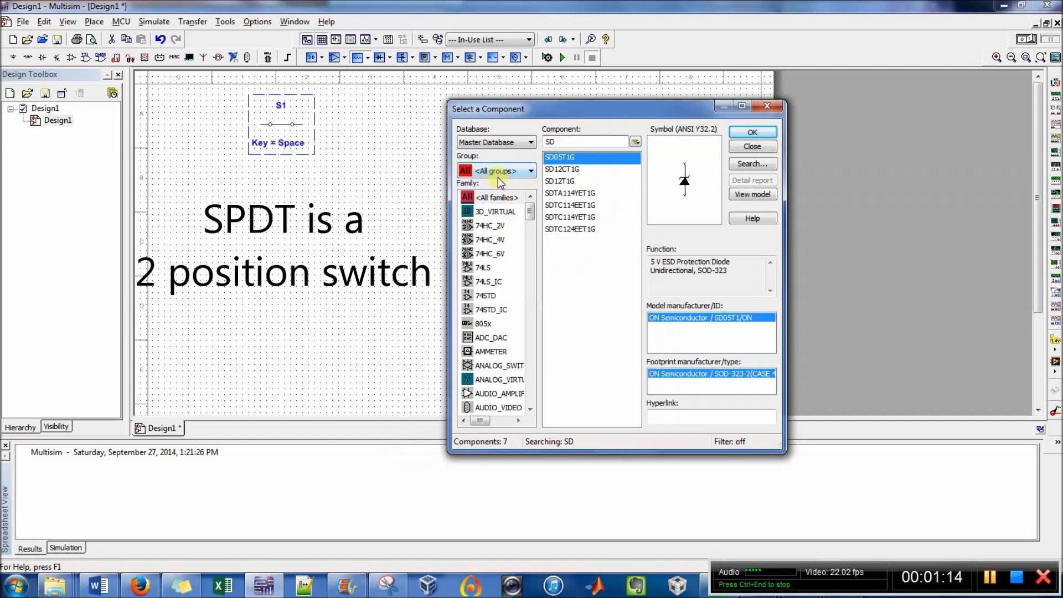
key("BackSpace")
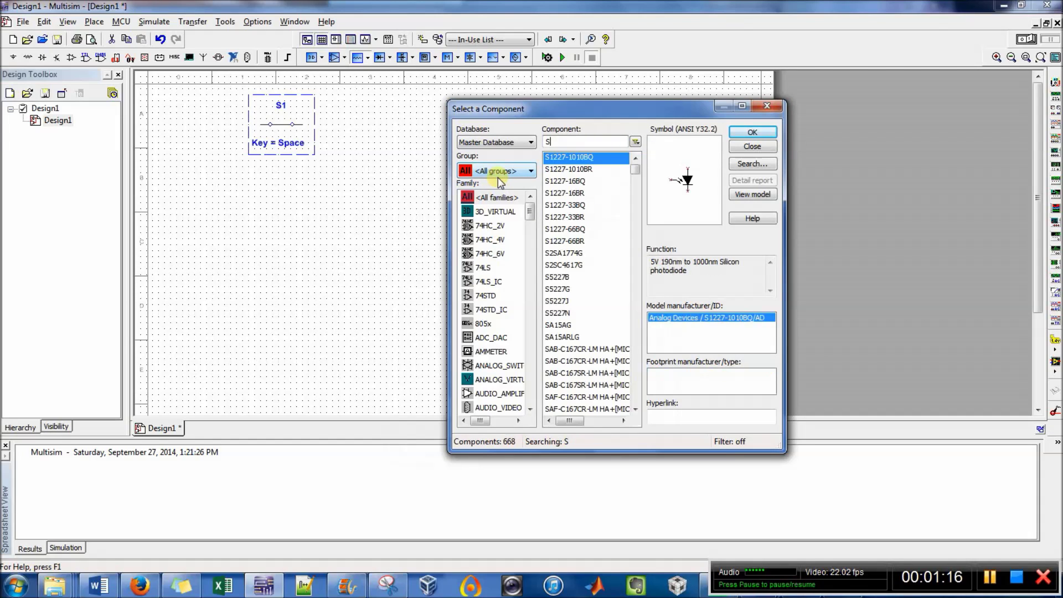
type("PDT")
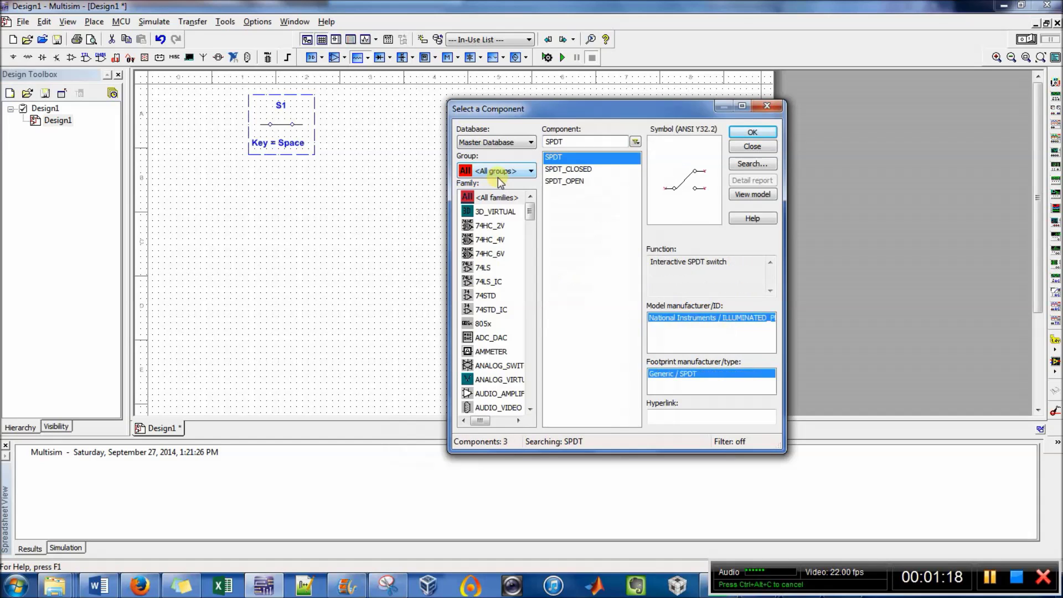
left_click(753, 133)
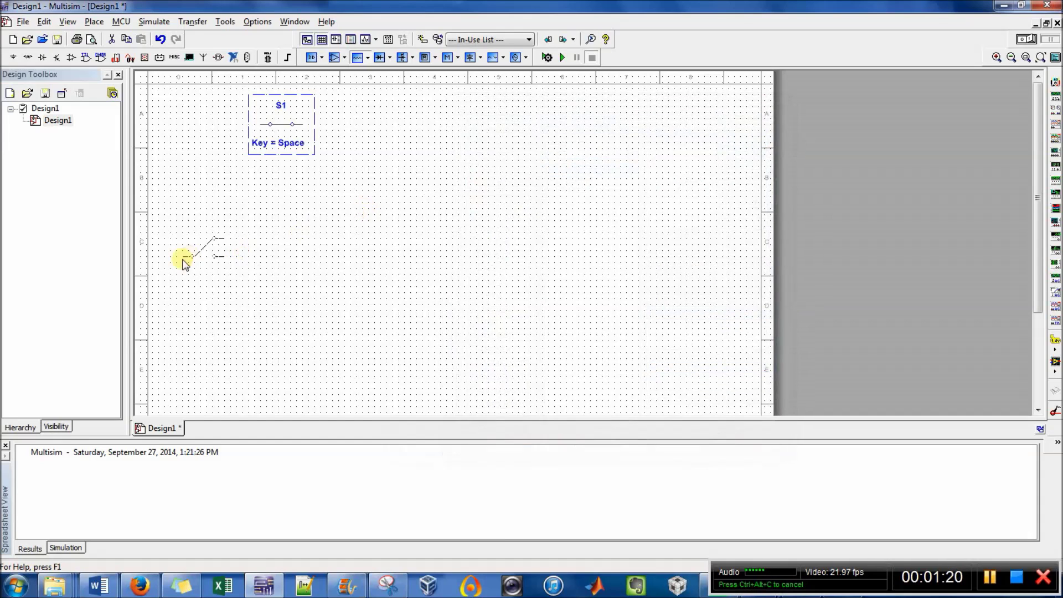
- Place SPDT switch S2 below S1, rotating it 90° clockwise twice then counter-clockwise
left_click(256, 215)
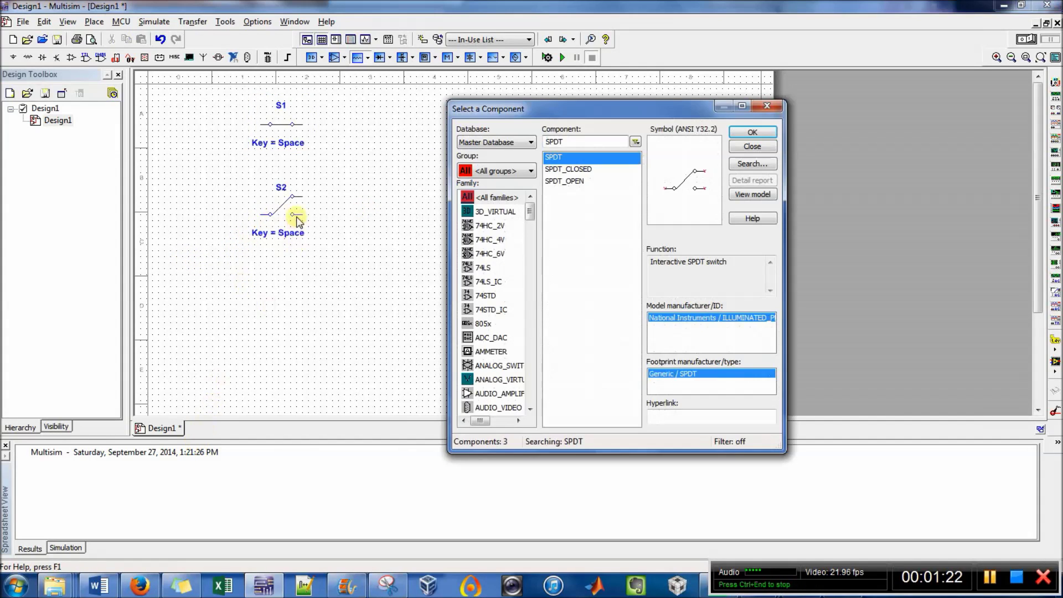
left_click(319, 293)
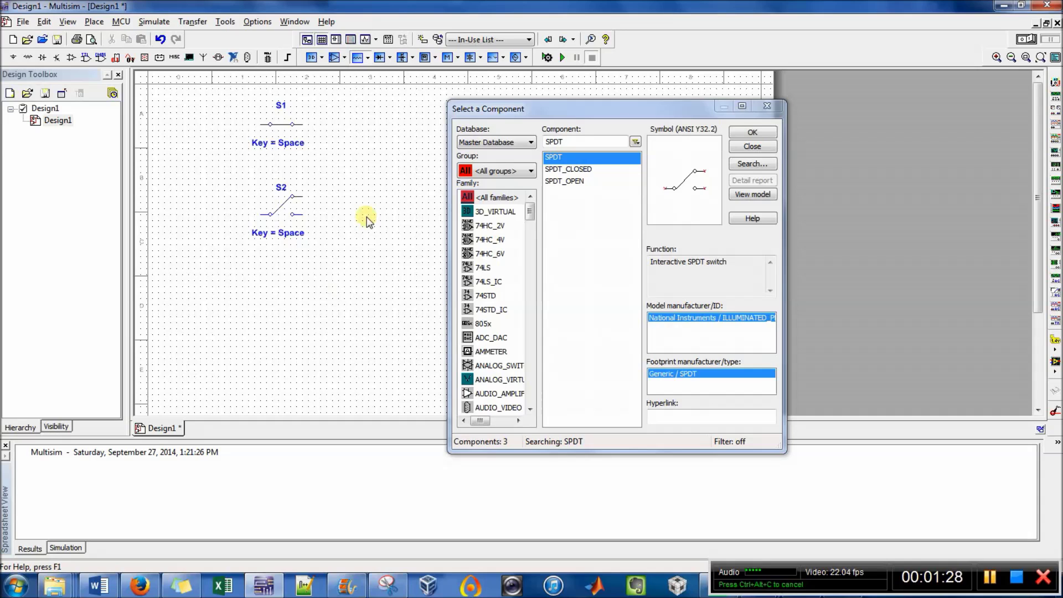
right_click(282, 207)
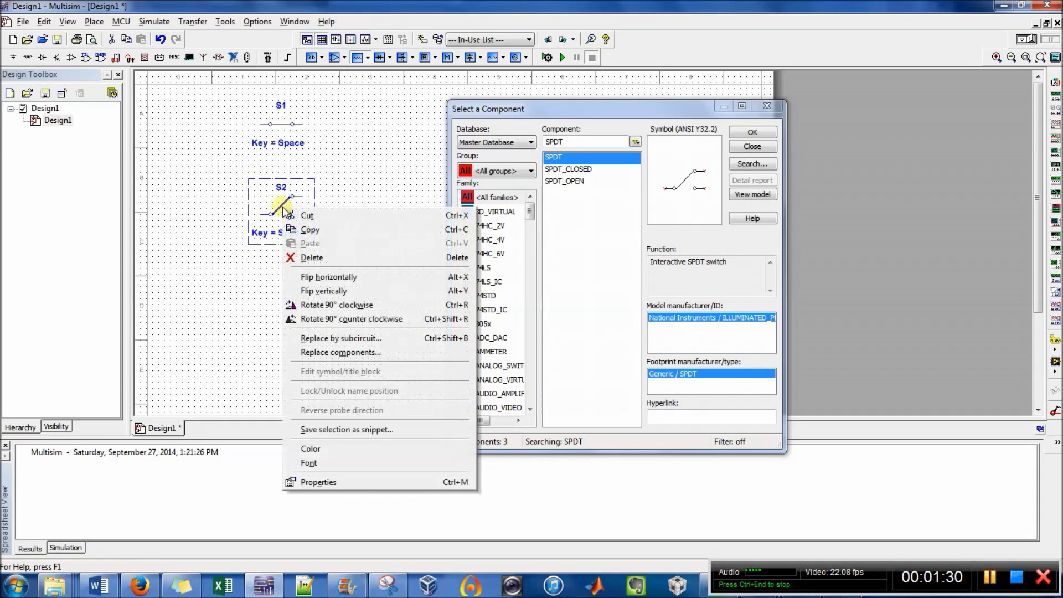
left_click(310, 305)
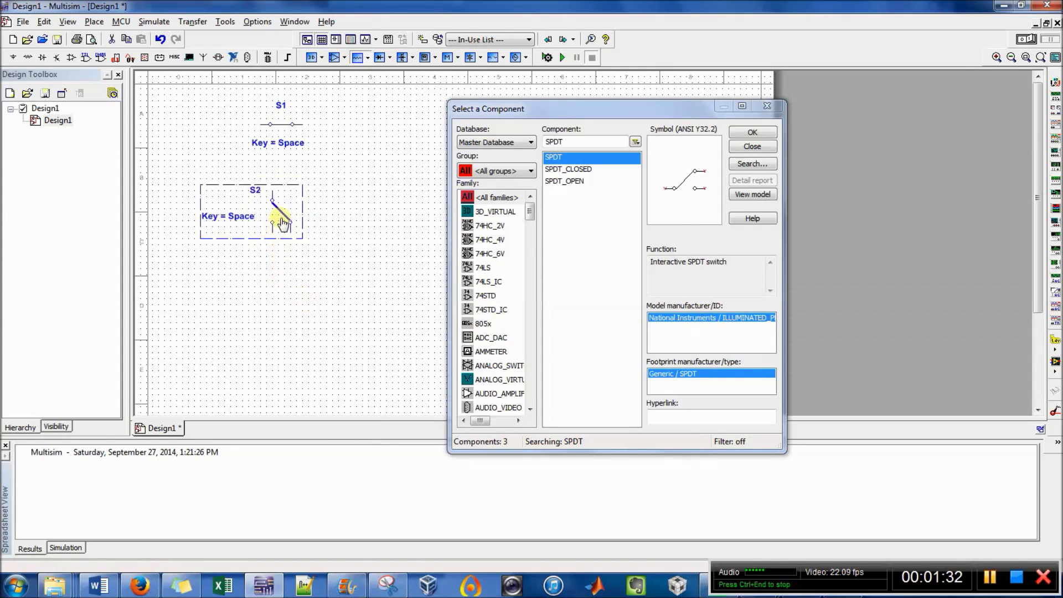
right_click(284, 218)
left_click(320, 312)
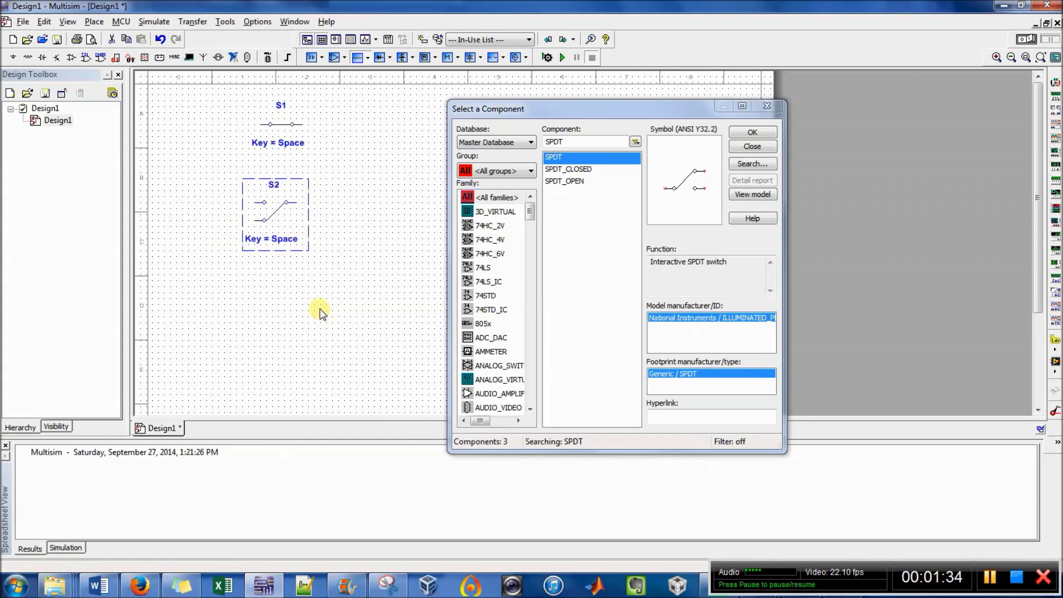
right_click(285, 230)
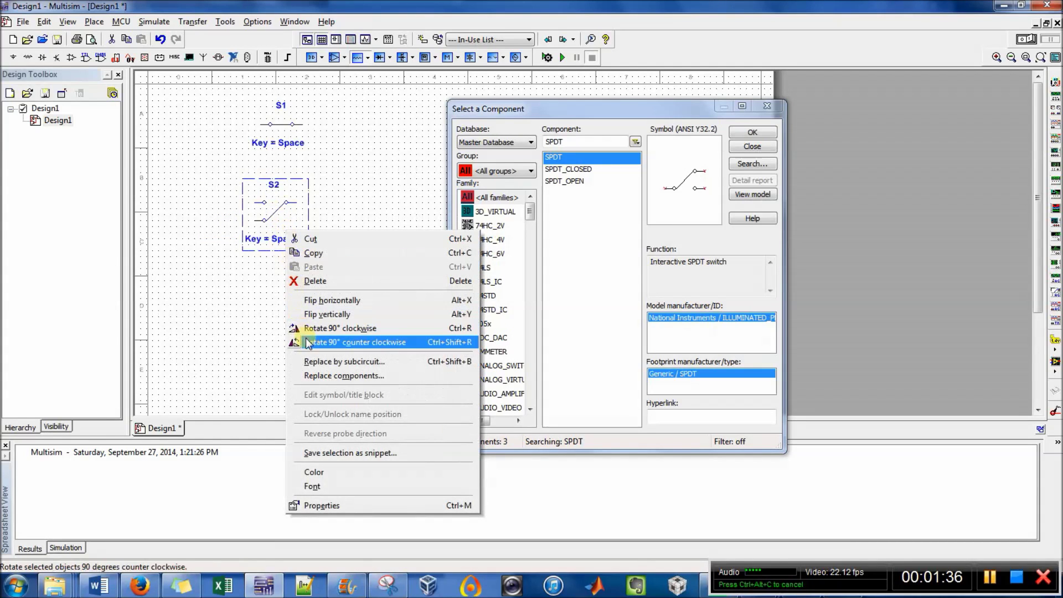
left_click(305, 342)
- Flip S2 horizontally and vertically, then toggle both switches with Space to test
right_click(280, 227)
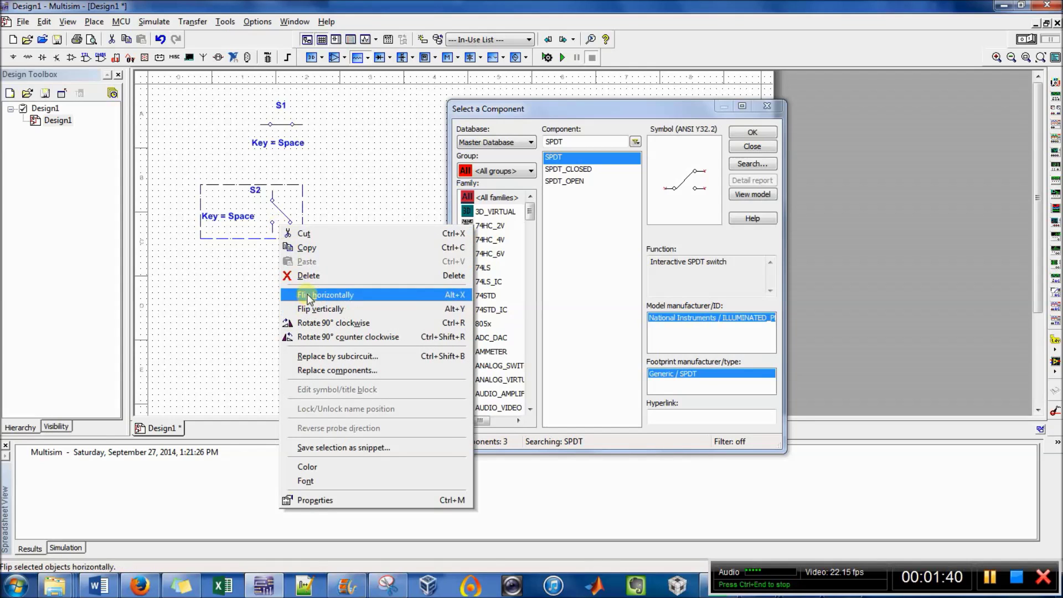
left_click(308, 296)
right_click(285, 231)
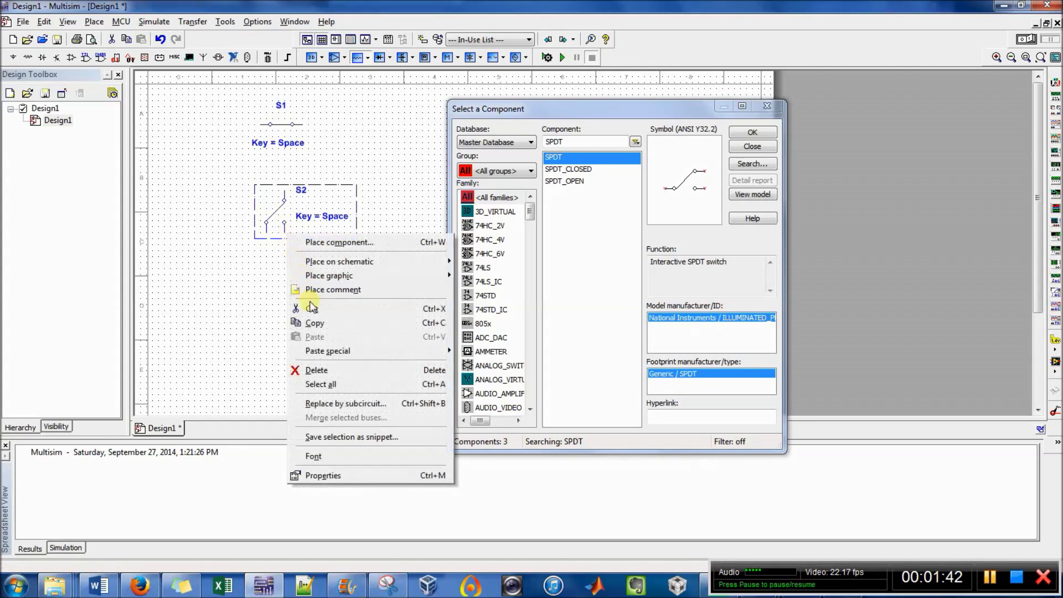
left_click(278, 221)
right_click(280, 222)
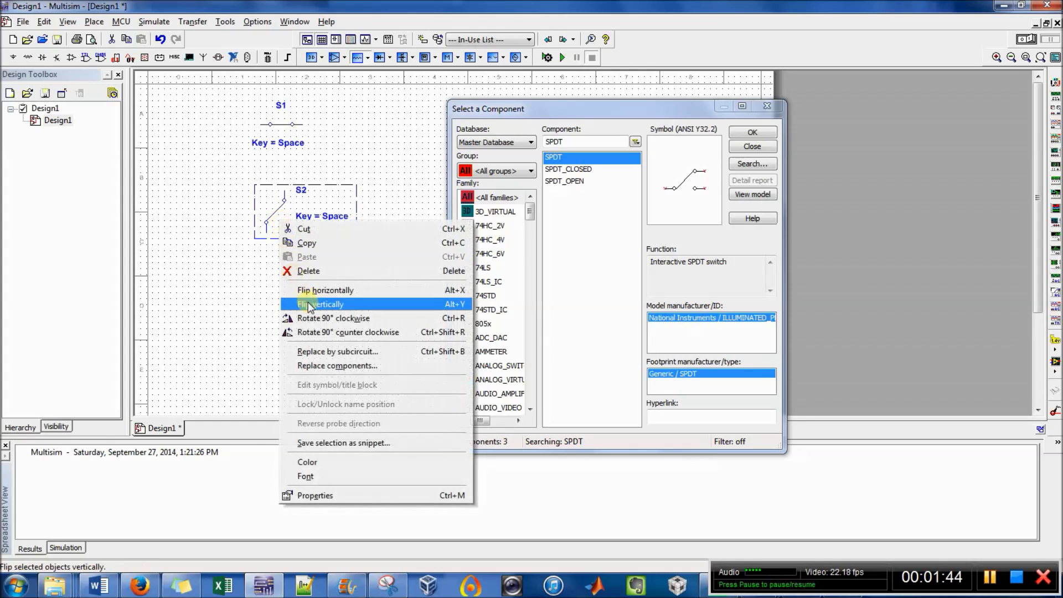
left_click(313, 313)
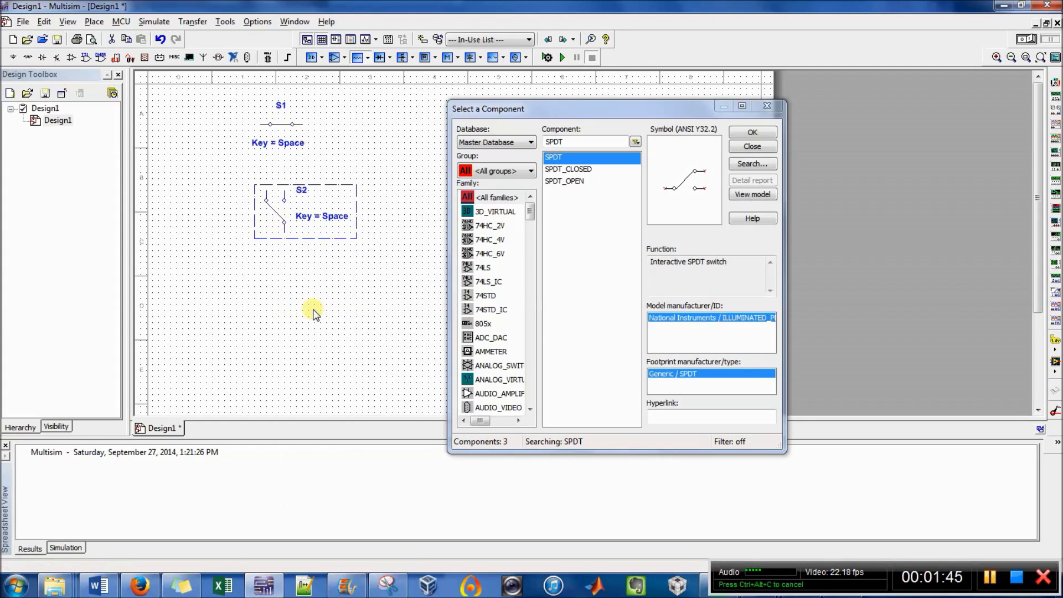
left_click(280, 270)
right_click(286, 203)
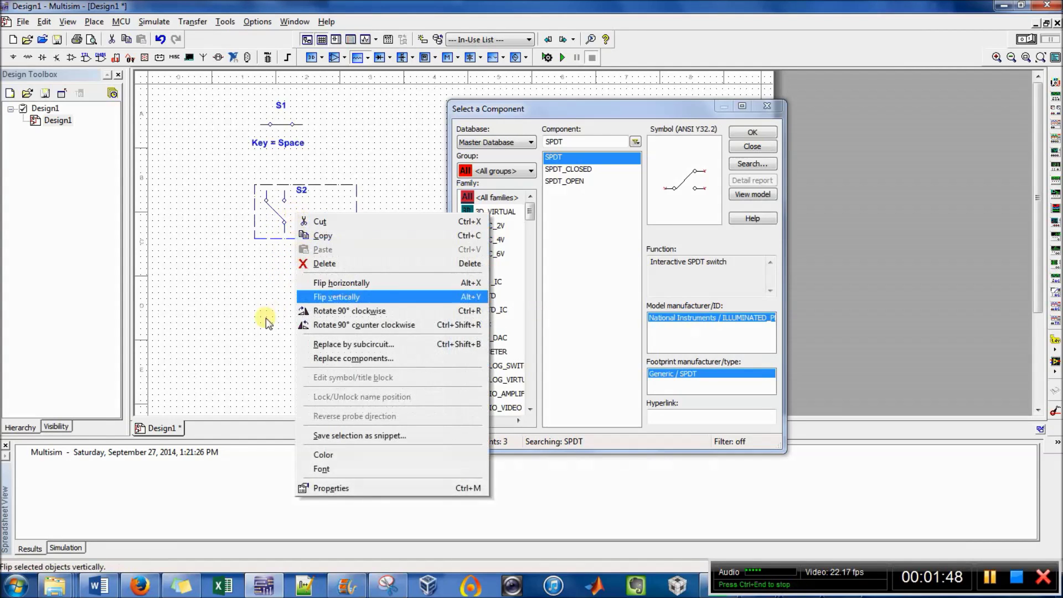
left_click(281, 264)
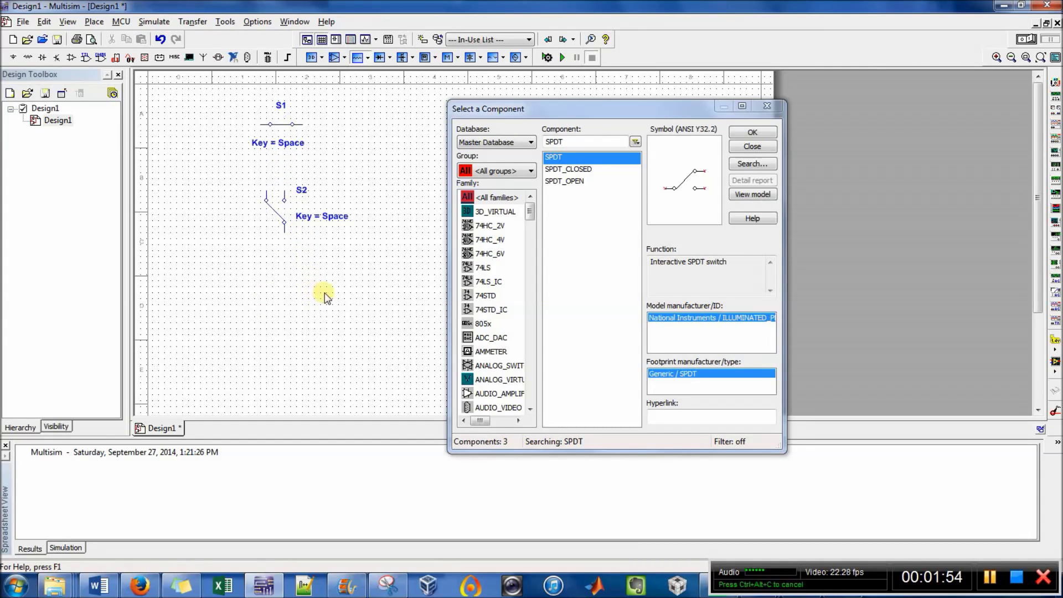
key("space")
key("space")
key("space")
key("space")
key("space")
key("space")
key("space")
key("space")
right_click(315, 221)
- Set S2's Key for toggle to A in its Value properties
left_click(280, 231)
right_click(282, 232)
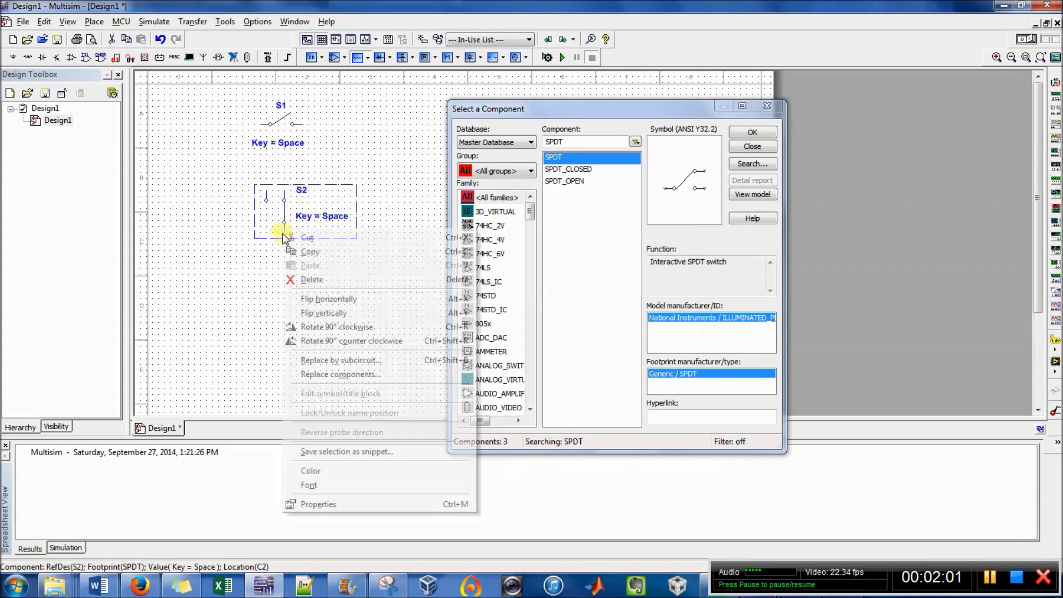
left_click(291, 503)
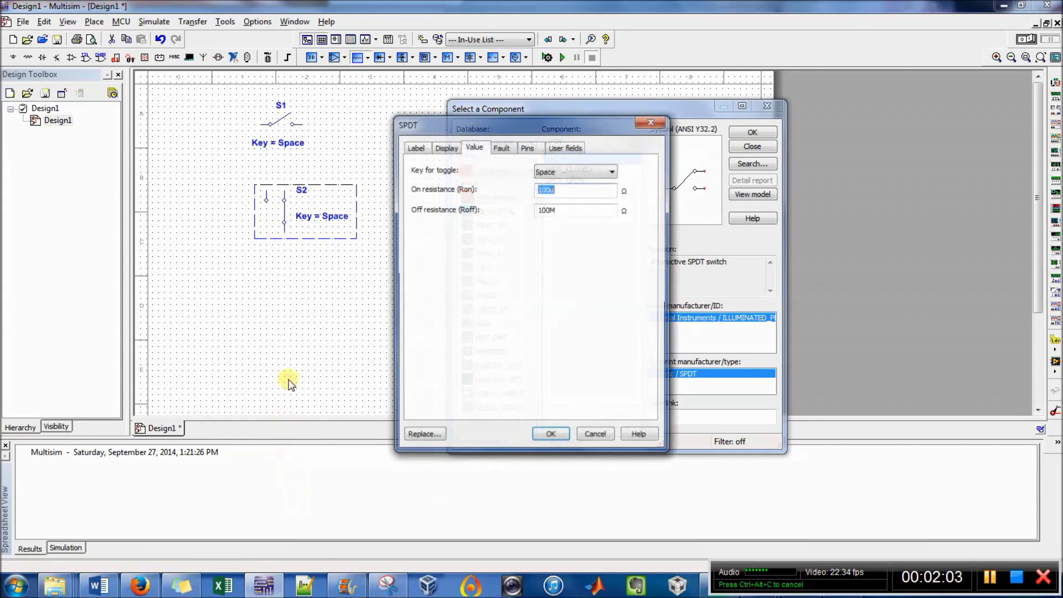
left_click(440, 149)
left_click(418, 147)
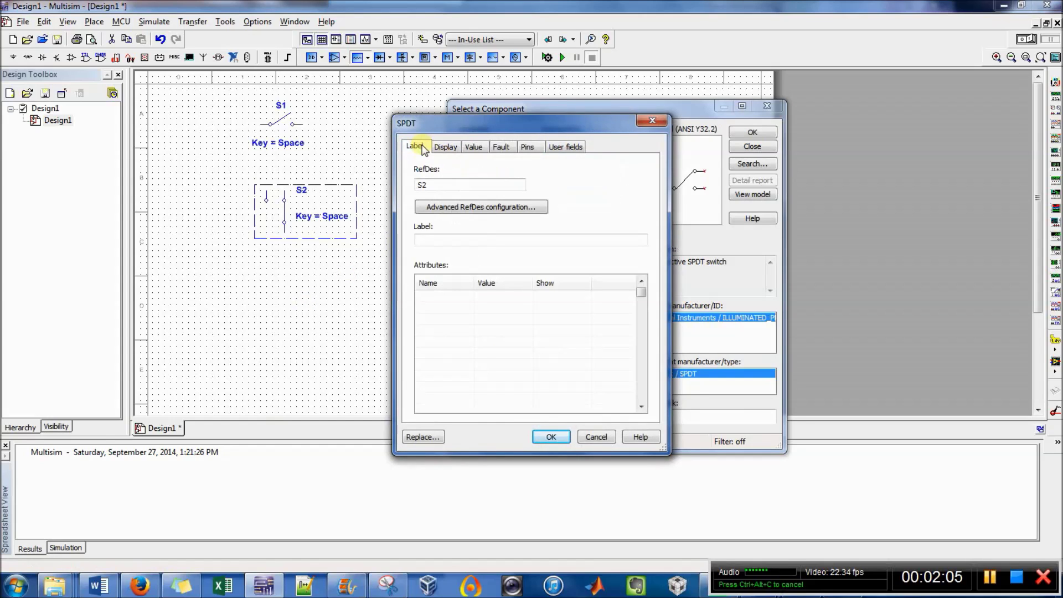
left_click(501, 148)
left_click(565, 146)
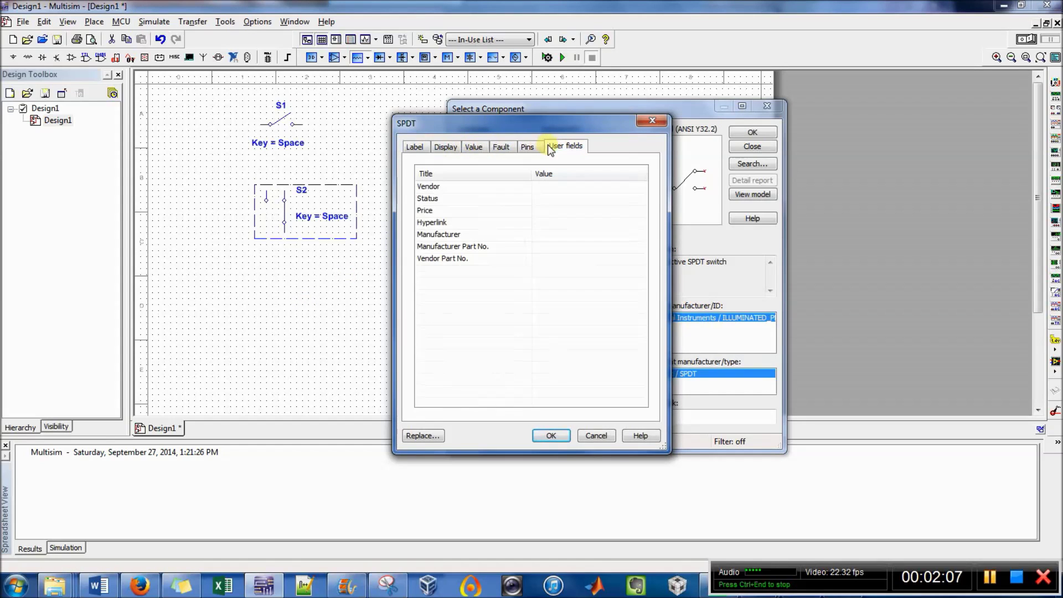
left_click(455, 148)
left_click(477, 148)
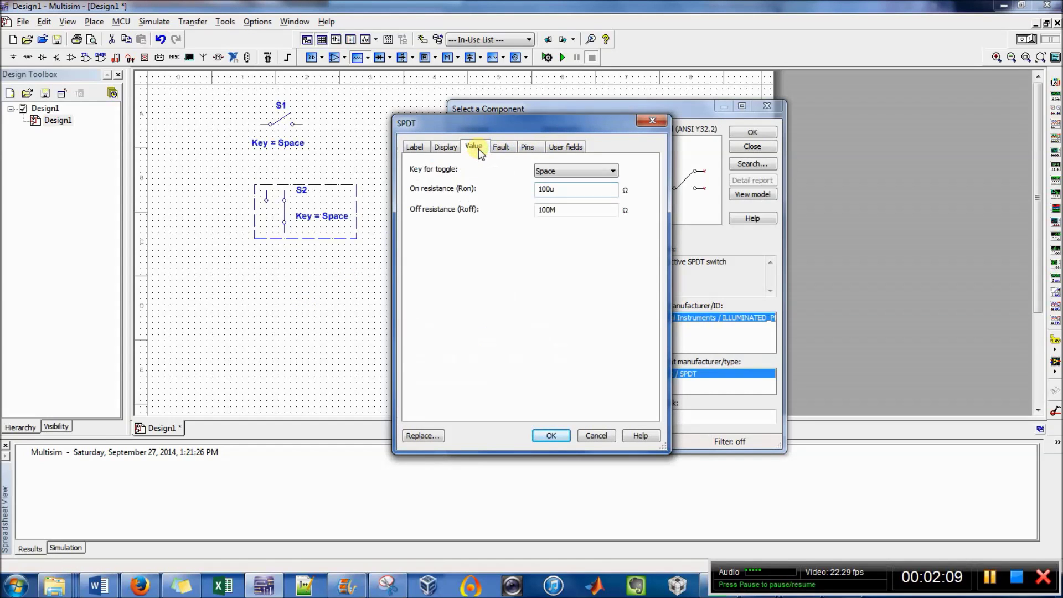
left_click(553, 169)
left_click(542, 195)
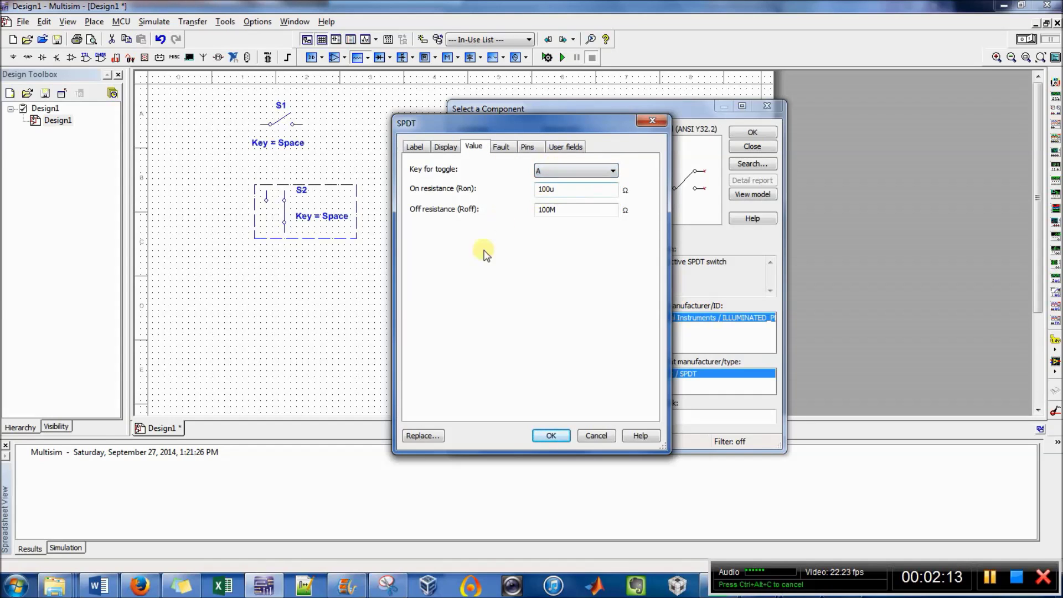
left_click(545, 427)
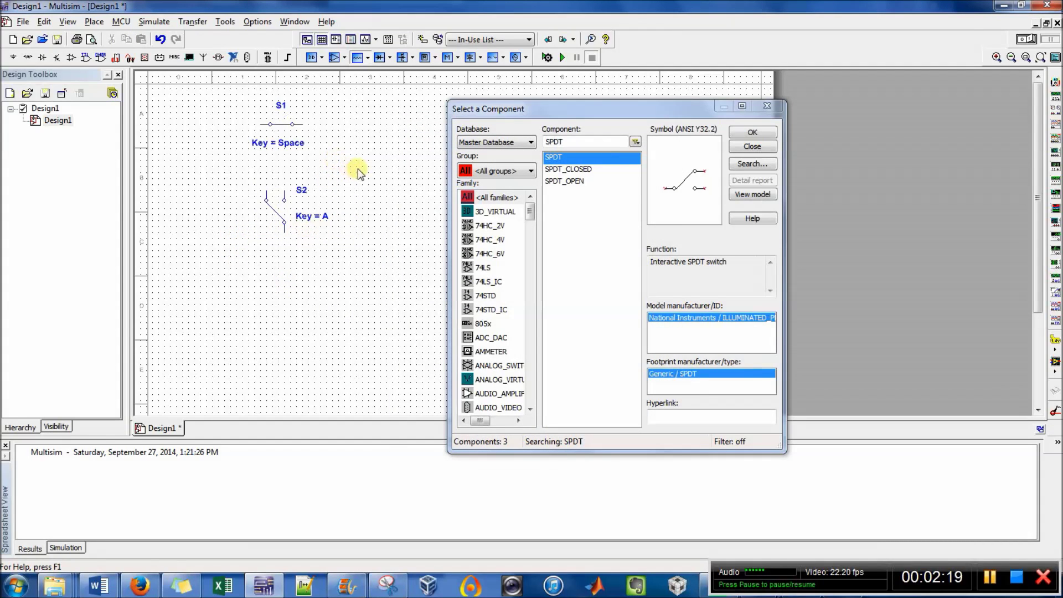
- Test S1 with Space and S2 with A, keeping Master Database as the source
key("space")
key("a")
left_click(507, 142)
left_click(505, 143)
left_click(299, 273)
- Draw wire leads from S2's three pins and S1's two pins, then search for PB
left_click(386, 167)
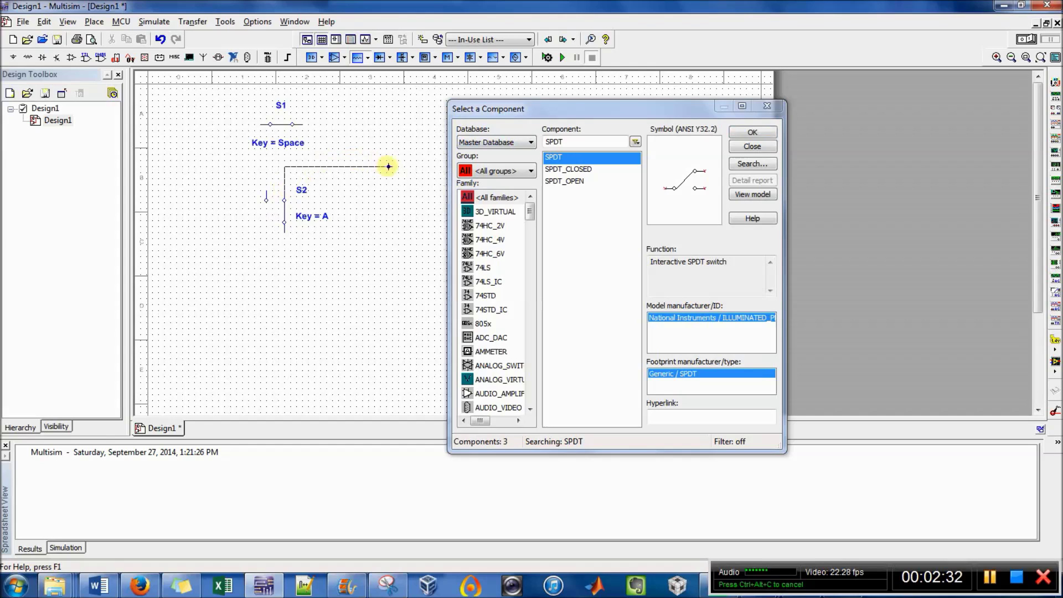
left_click(266, 200)
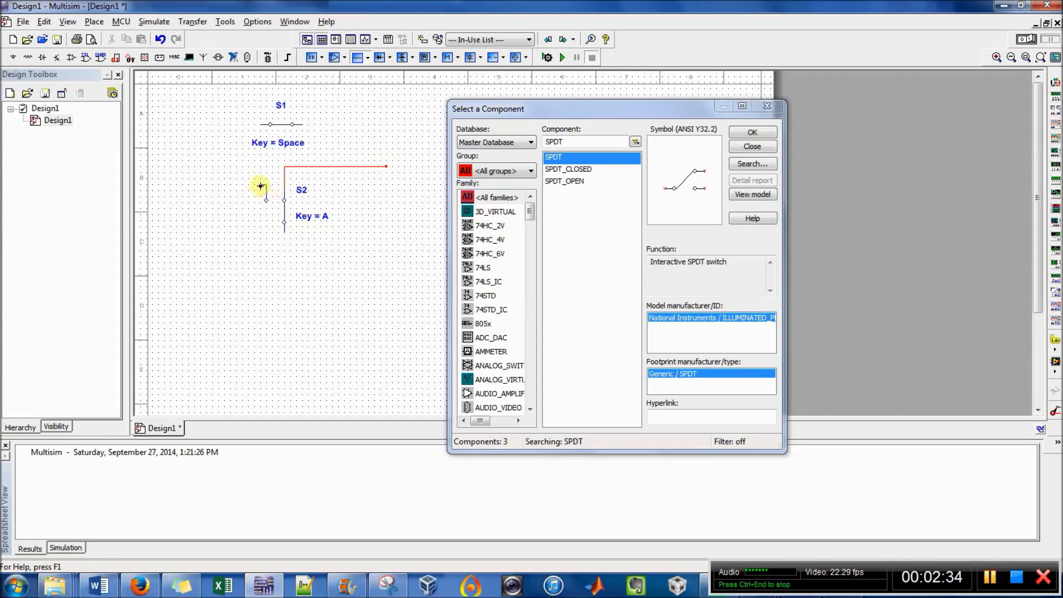
left_click(183, 173)
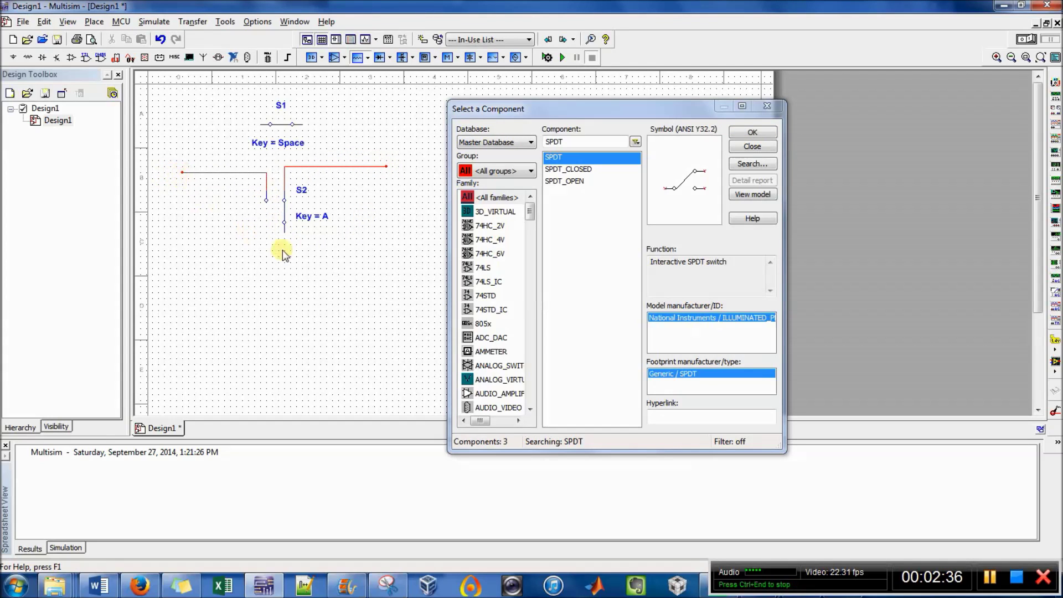
left_click(386, 262)
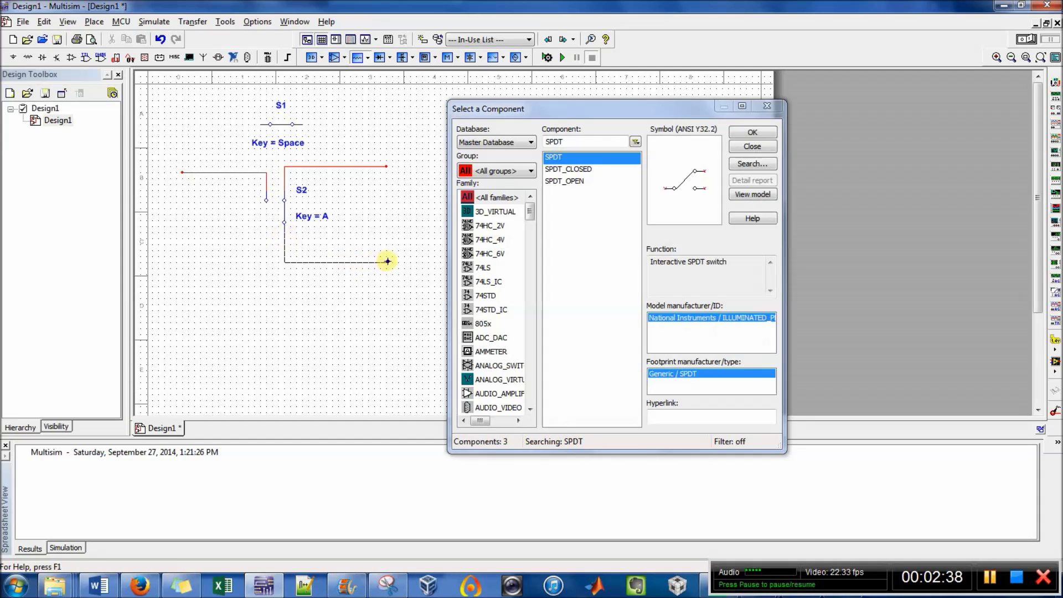
left_click(304, 126)
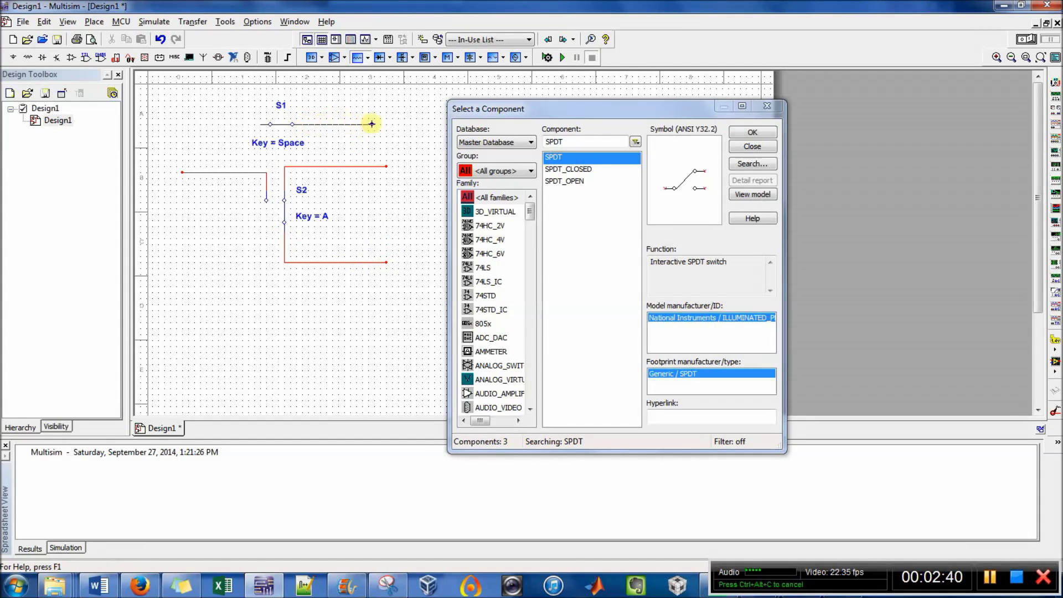
left_click(380, 124)
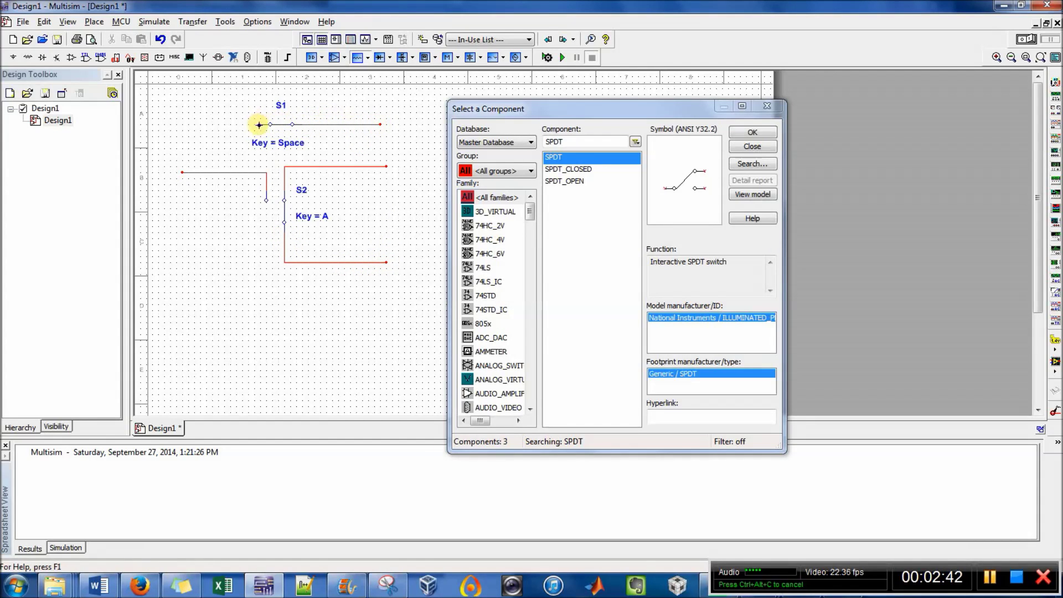
left_click(200, 124)
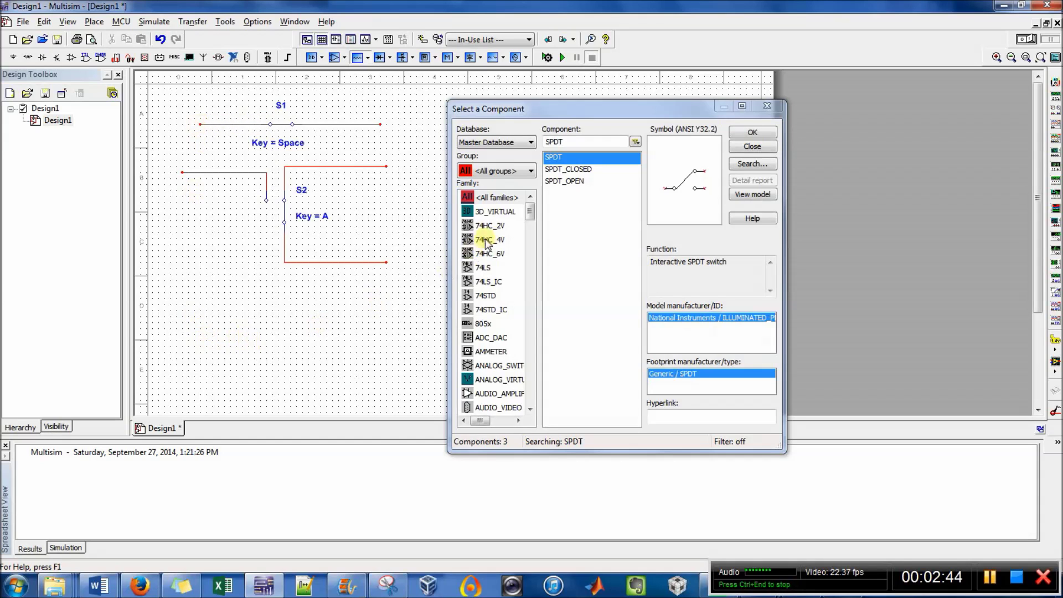
key("BackSpace")
key("BackSpace")
key("BackSpace")
key("BackSpace")
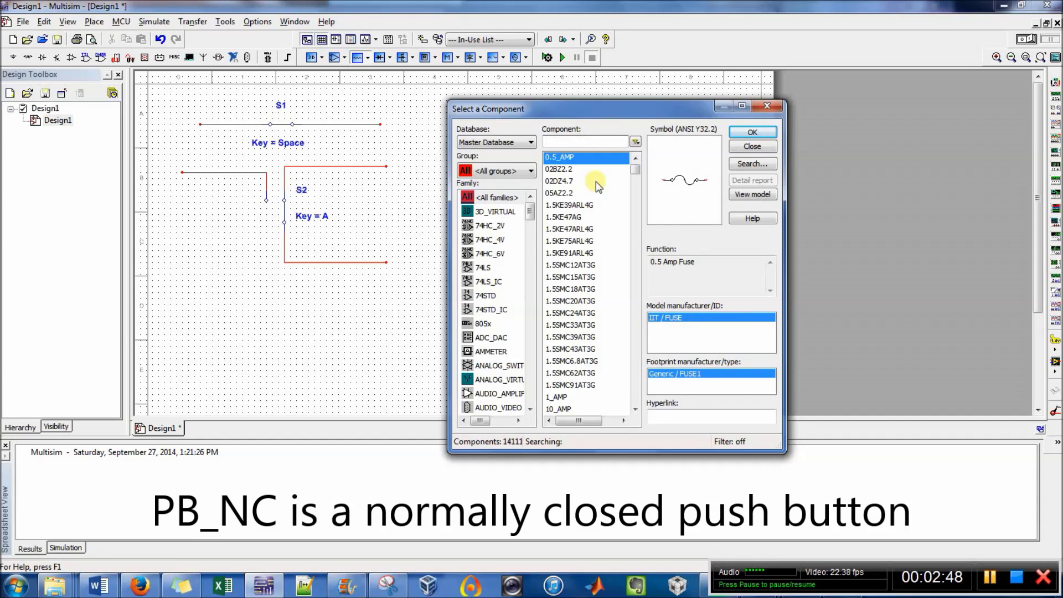
type("PB")
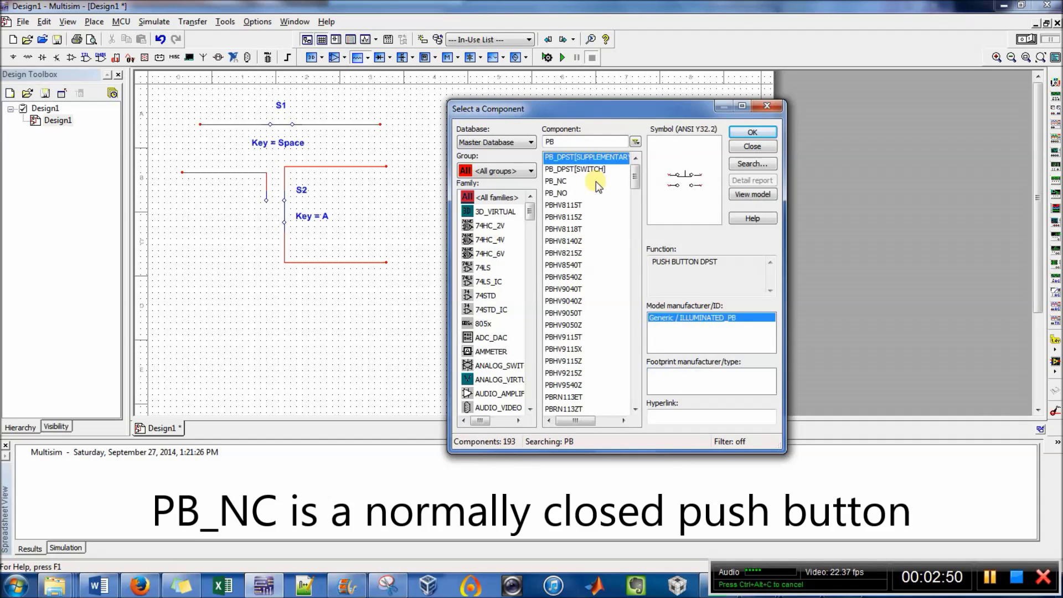
- Place push button PB_NC as S3 and PB_NO as S4 below the switches
left_click(559, 172)
left_click(561, 182)
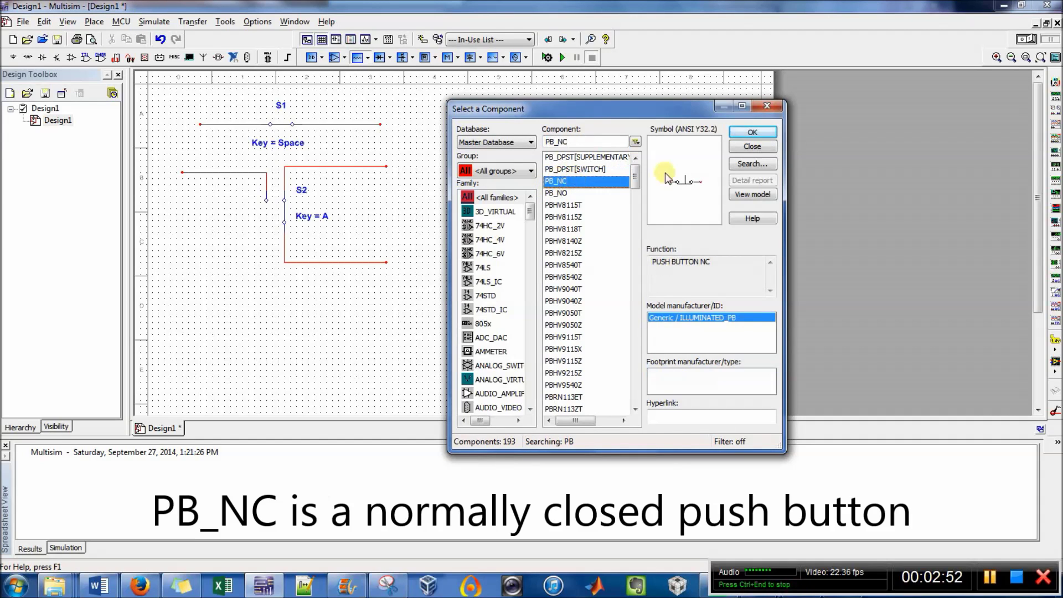
left_click(752, 132)
left_click(262, 337)
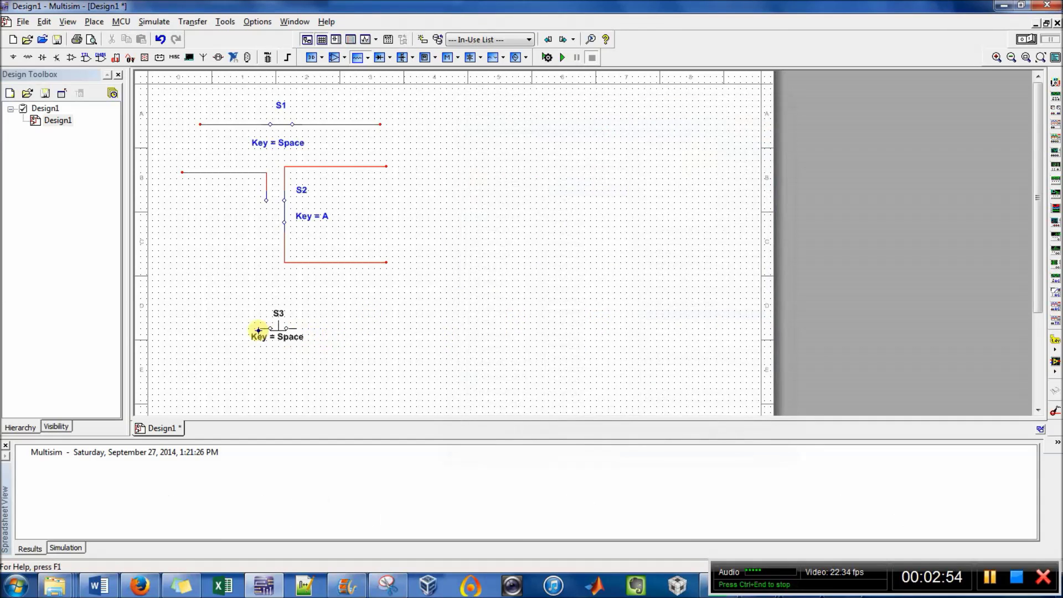
left_click(570, 193)
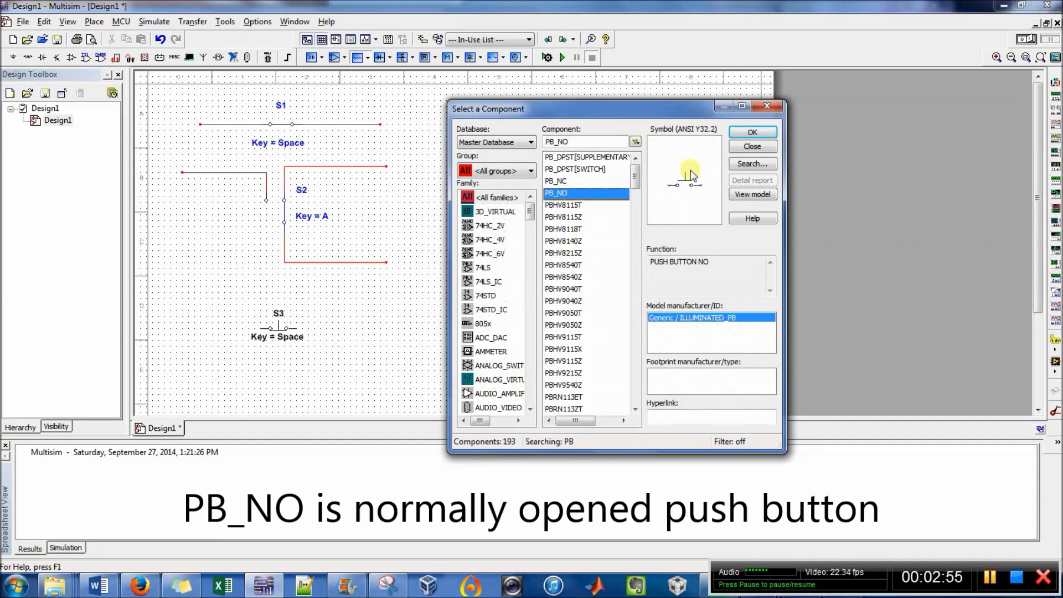
left_click(752, 132)
left_click(370, 317)
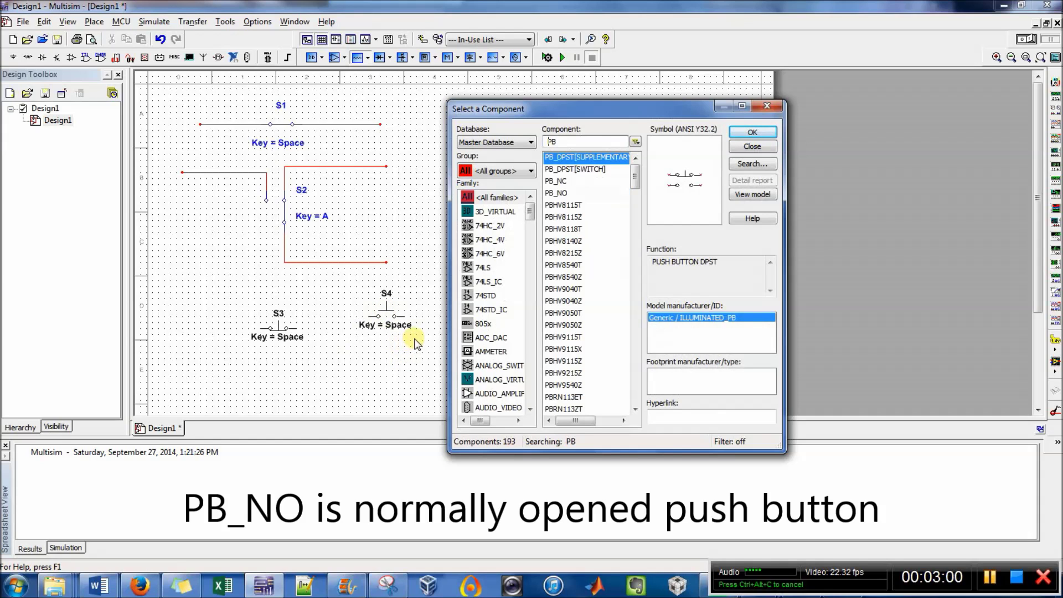
- Test S3 and S4 by pressing each button and toggling with Space
left_click(377, 350)
key("space")
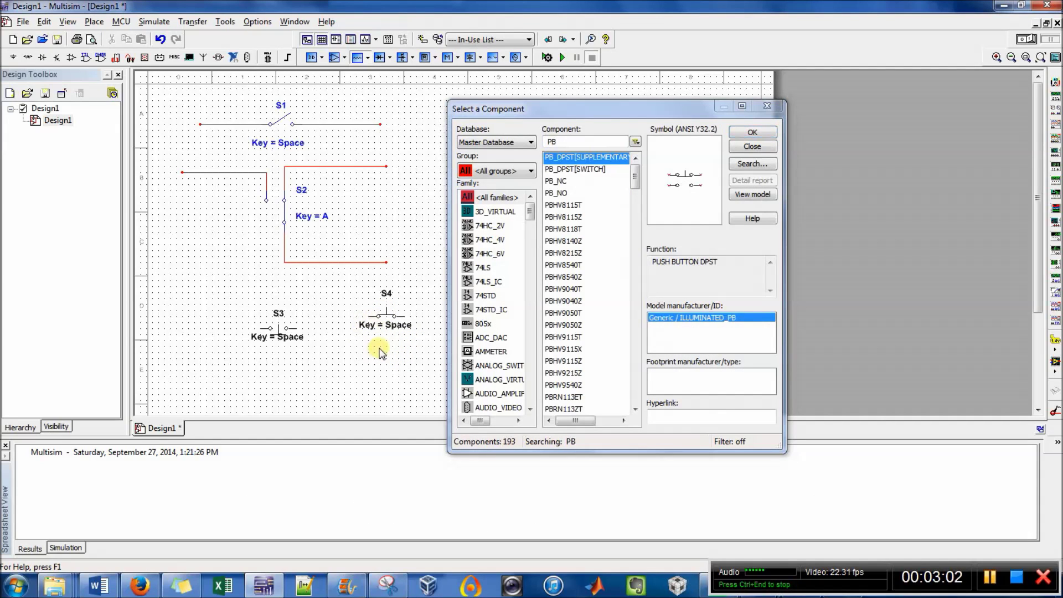
left_click(281, 332)
left_click(283, 334)
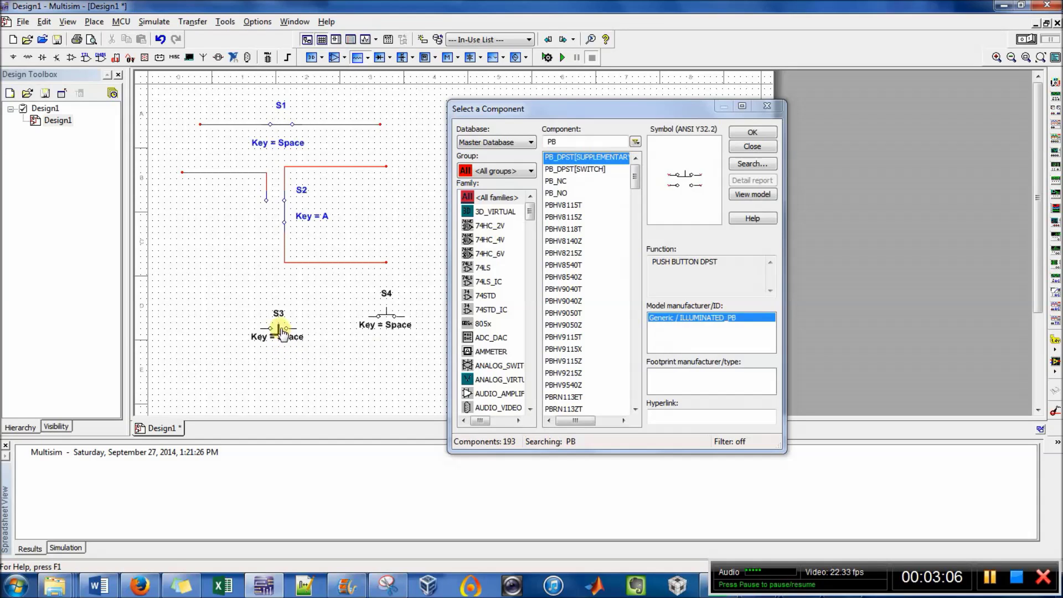
left_click(282, 333)
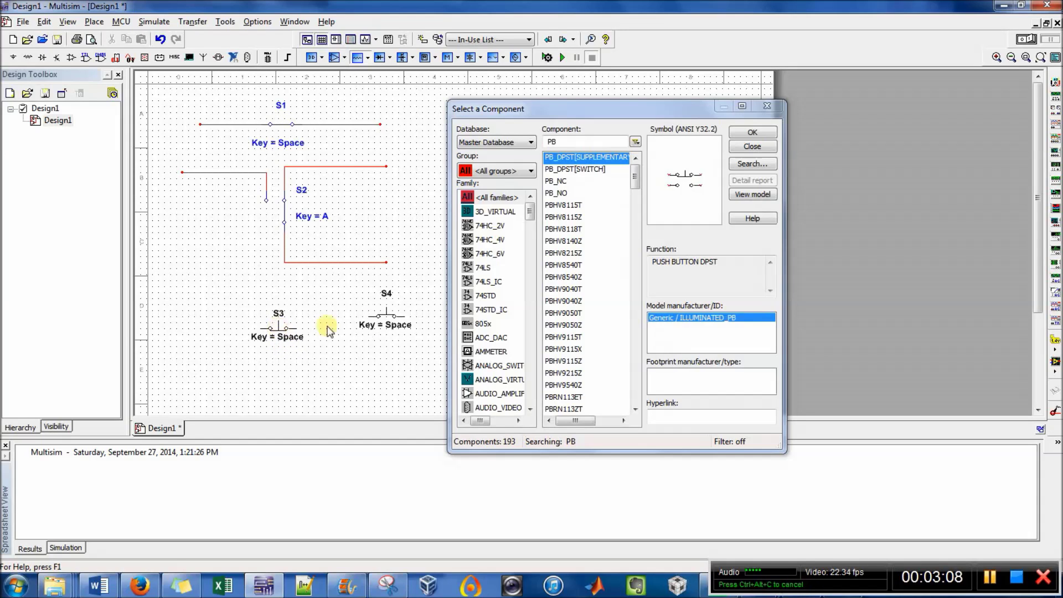
left_click(389, 315)
left_click(389, 314)
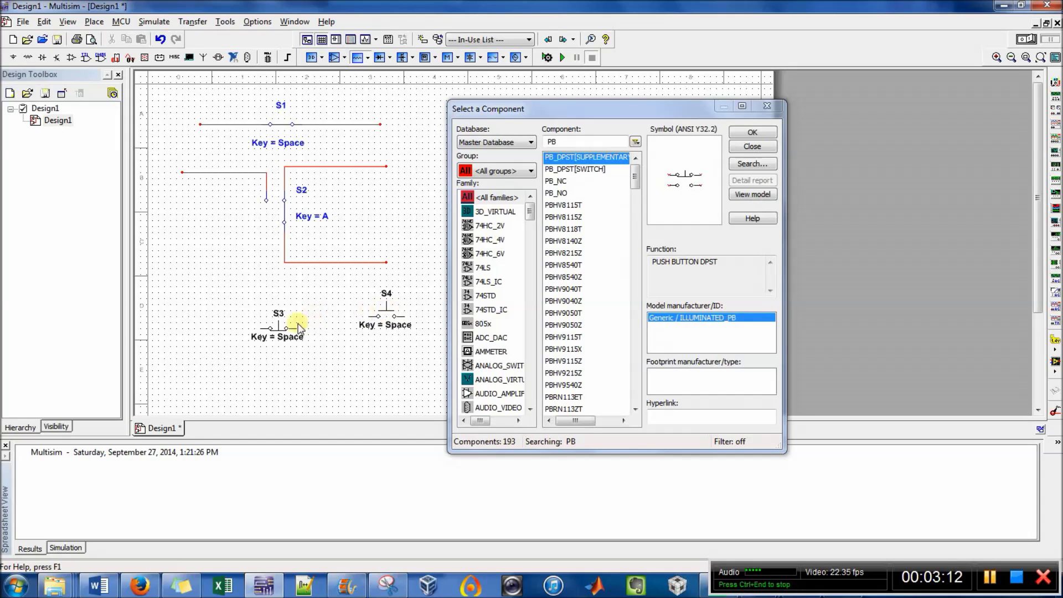
left_click(280, 331)
key("space")
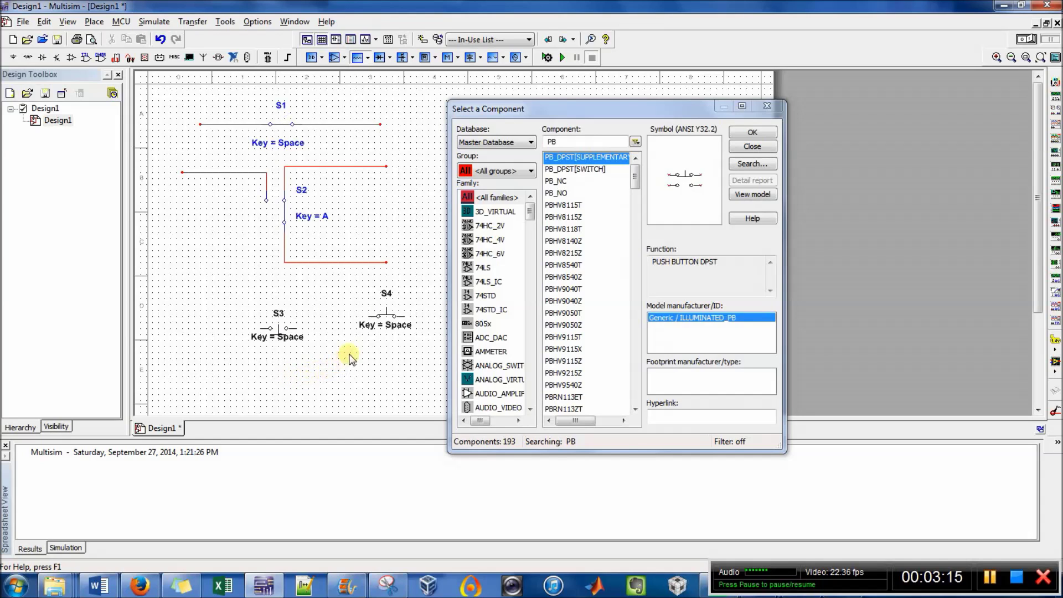
left_click(388, 320)
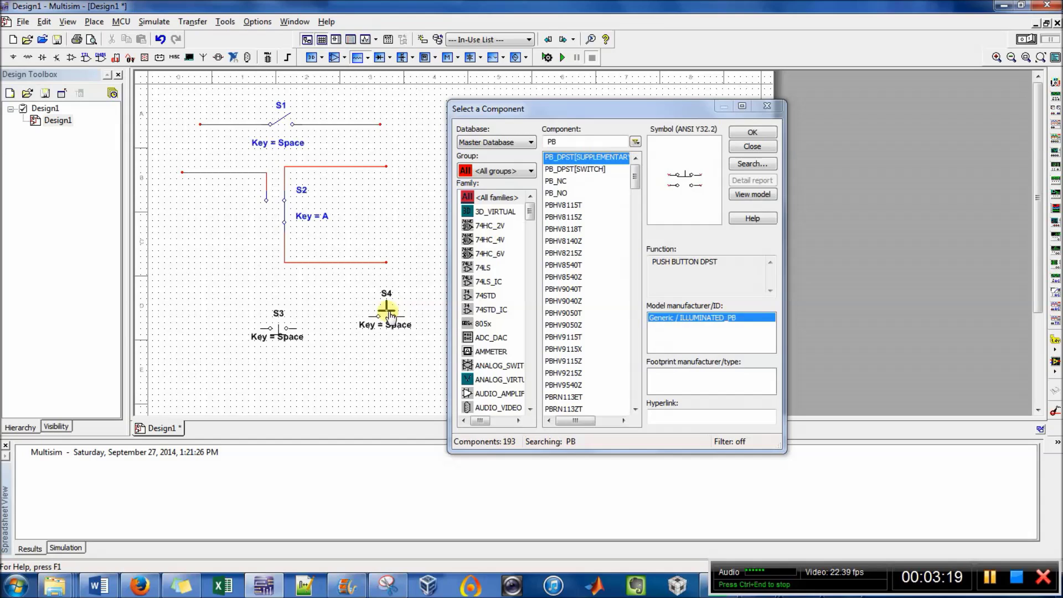
left_click_drag(388, 315, 277, 345)
- Move S3's Key = Space label below it, add leads to S3 and S4, and clear the search
left_click(280, 335)
left_click_drag(290, 338, 292, 365)
left_click(280, 343)
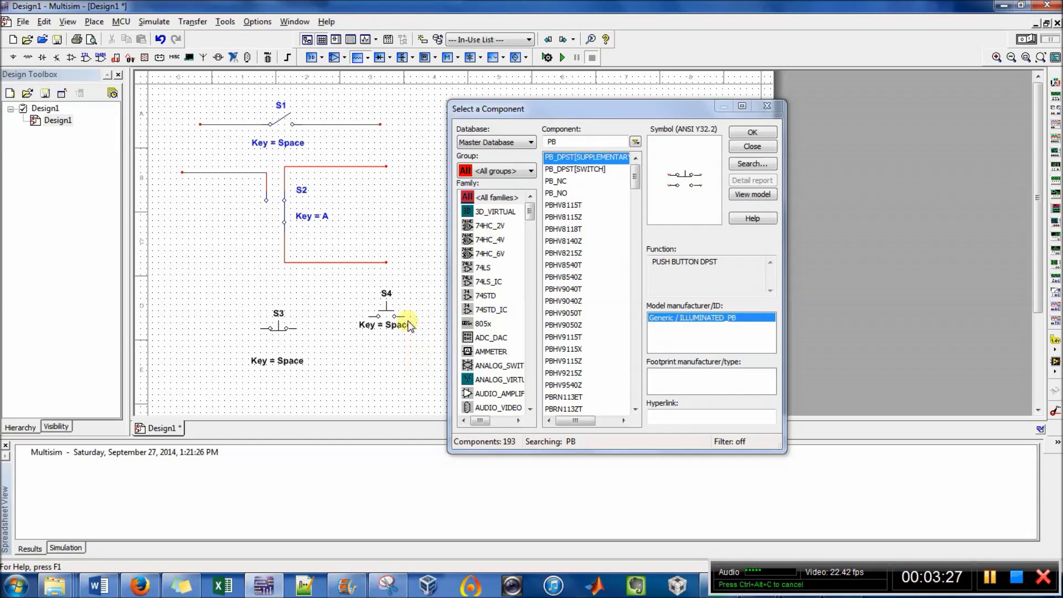
left_click_drag(406, 318, 434, 316)
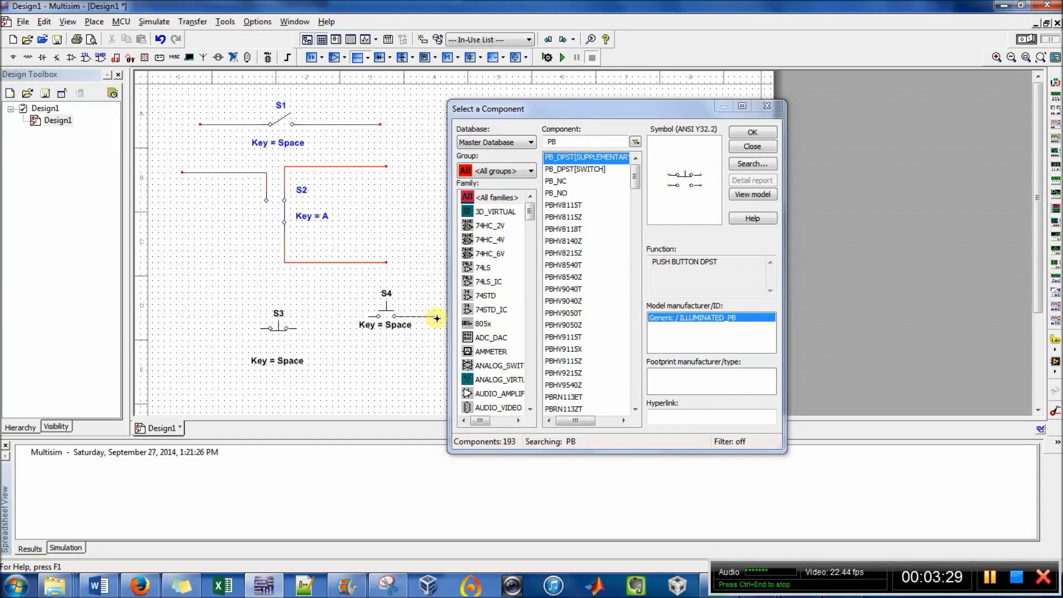
left_click_drag(368, 316, 229, 329)
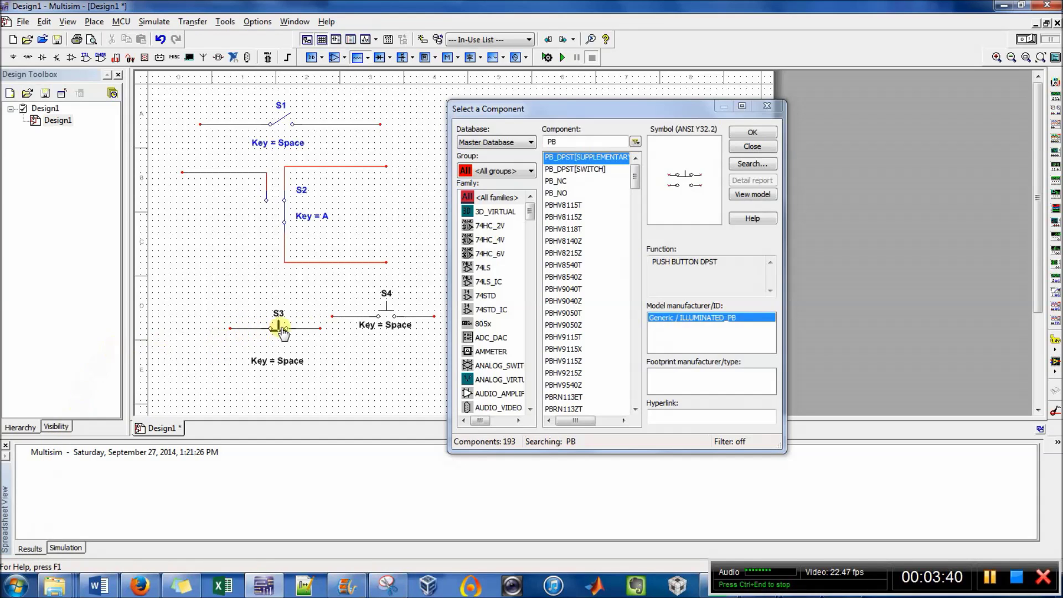
key("BackSpace")
key("BackSpace")
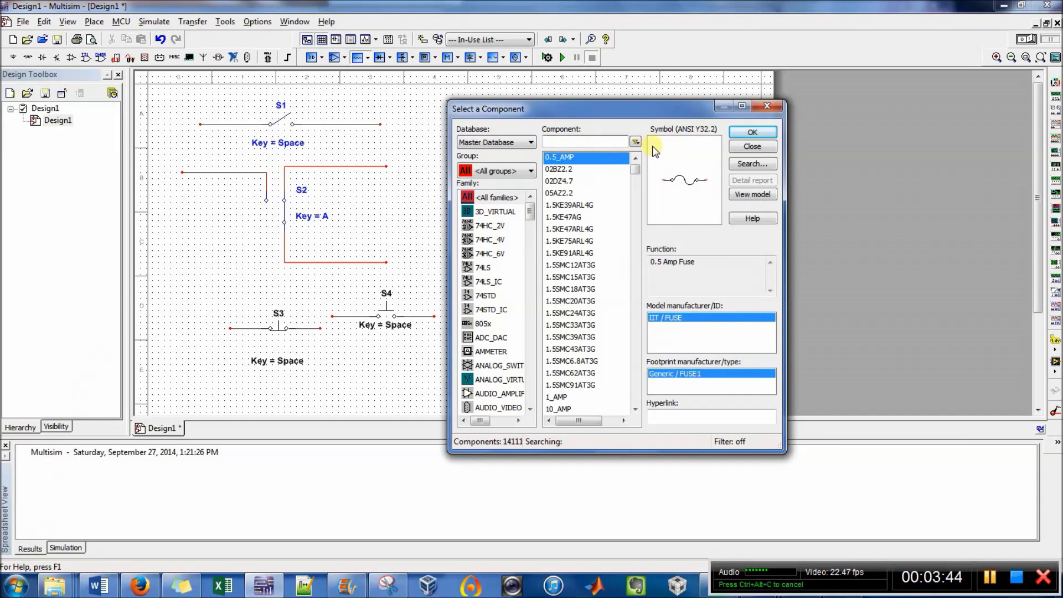
- Search 4pos and place the 4POS_ROTARY switch S5, moving the browser aside
type("4pos")
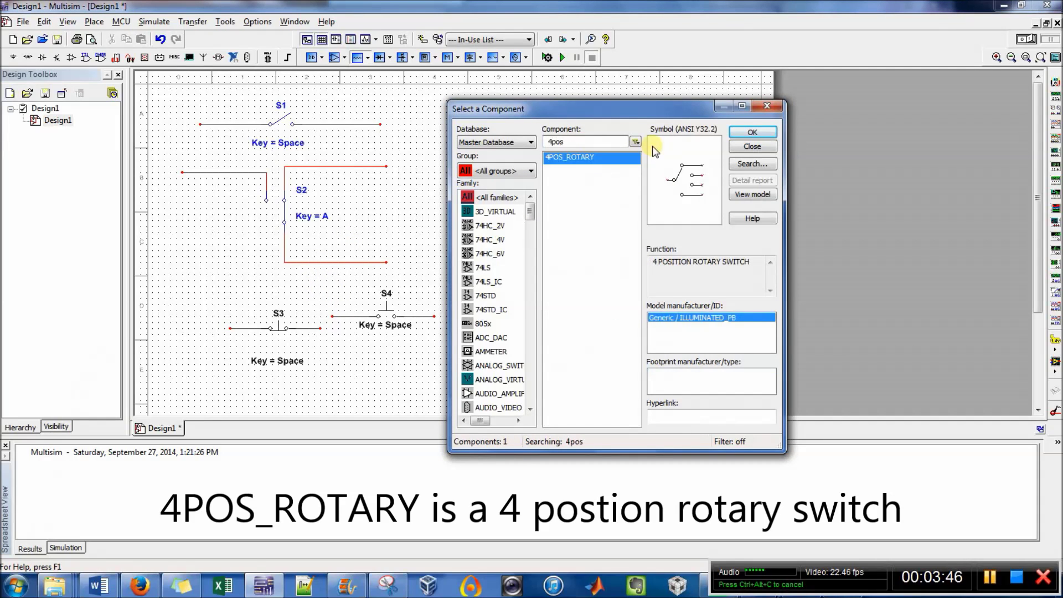
left_click(758, 134)
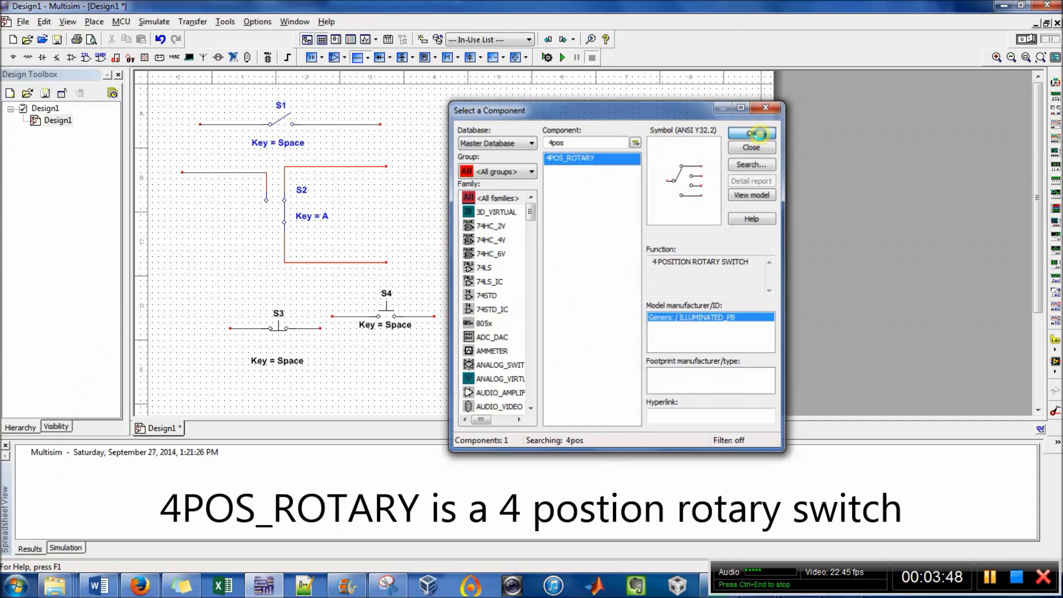
left_click(526, 156)
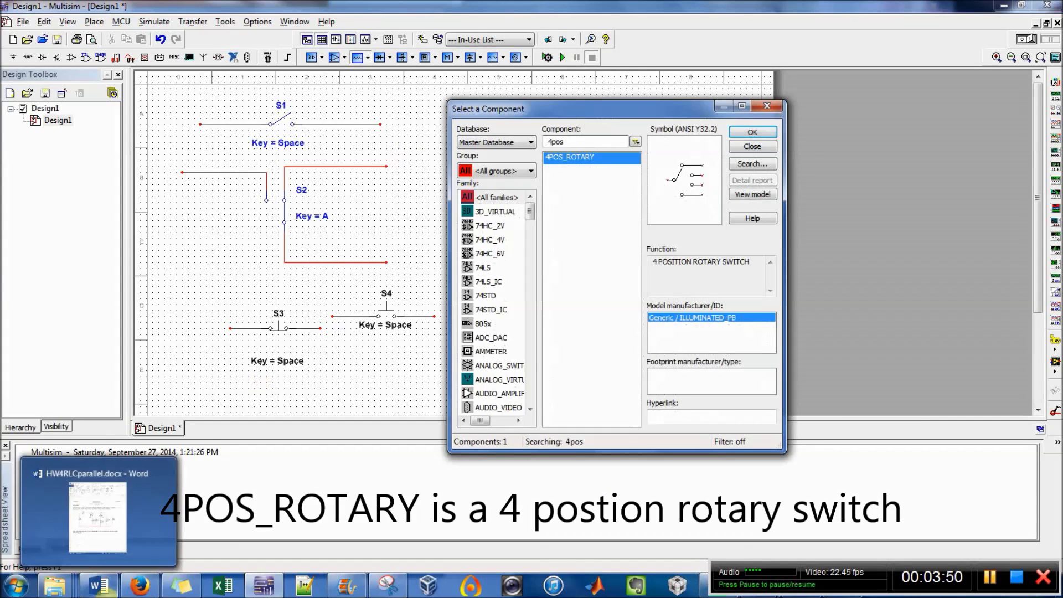
left_click_drag(580, 112, 606, 335)
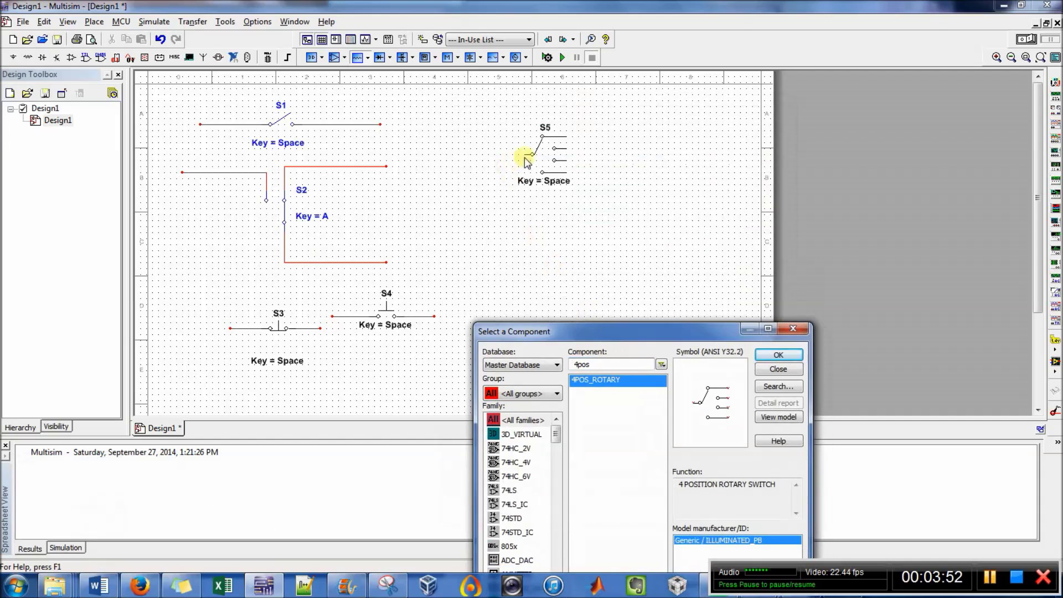
- Draw leads from S5's common pin and four contacts, lower its key label, and test with Space
left_click(532, 154)
double_click(458, 155)
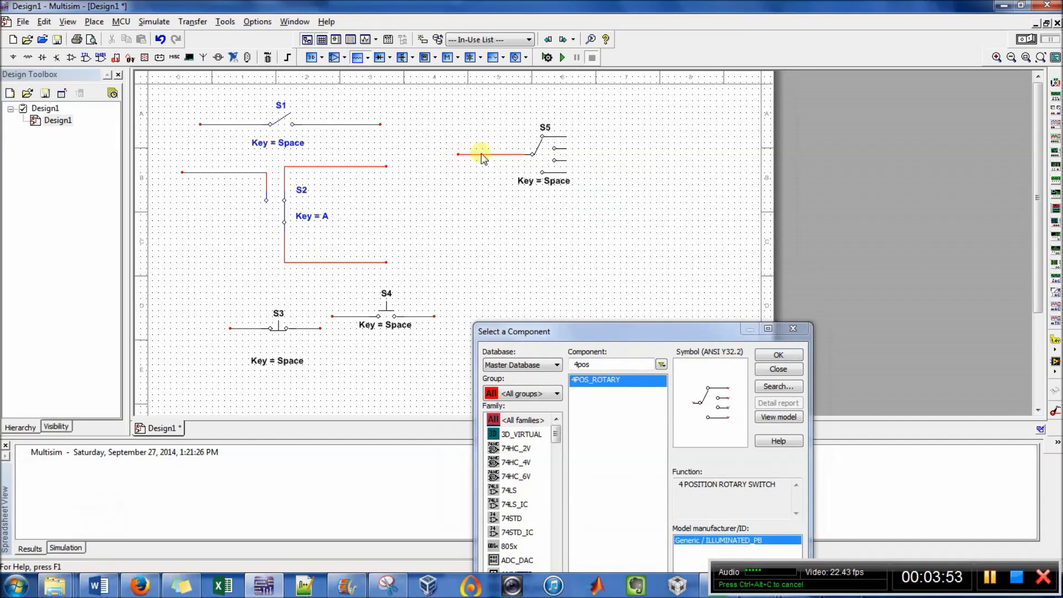
left_click(566, 137)
double_click(614, 136)
left_click(555, 149)
double_click(610, 149)
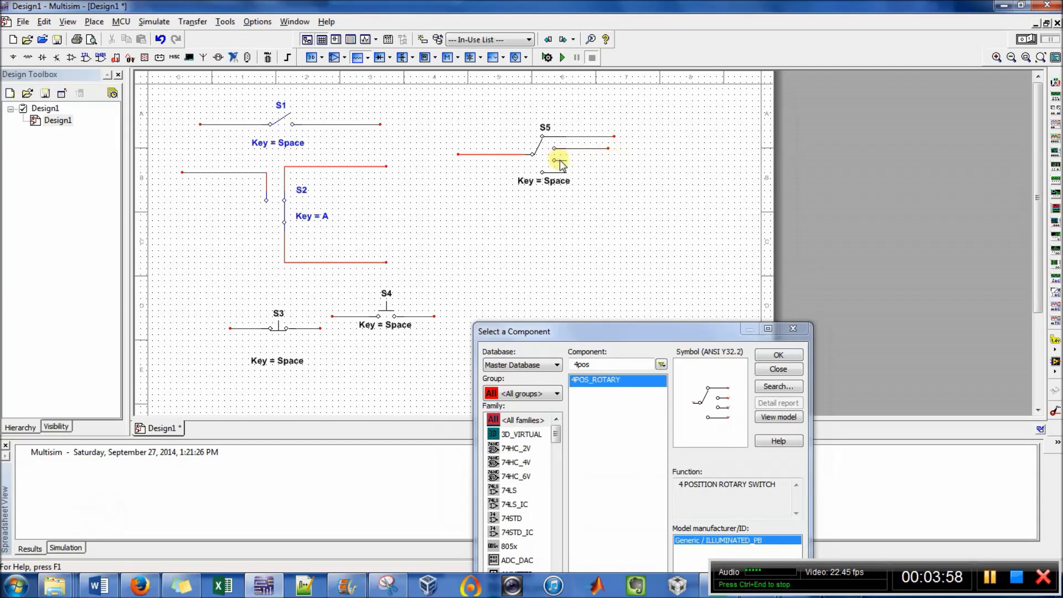
left_click(554, 161)
double_click(613, 161)
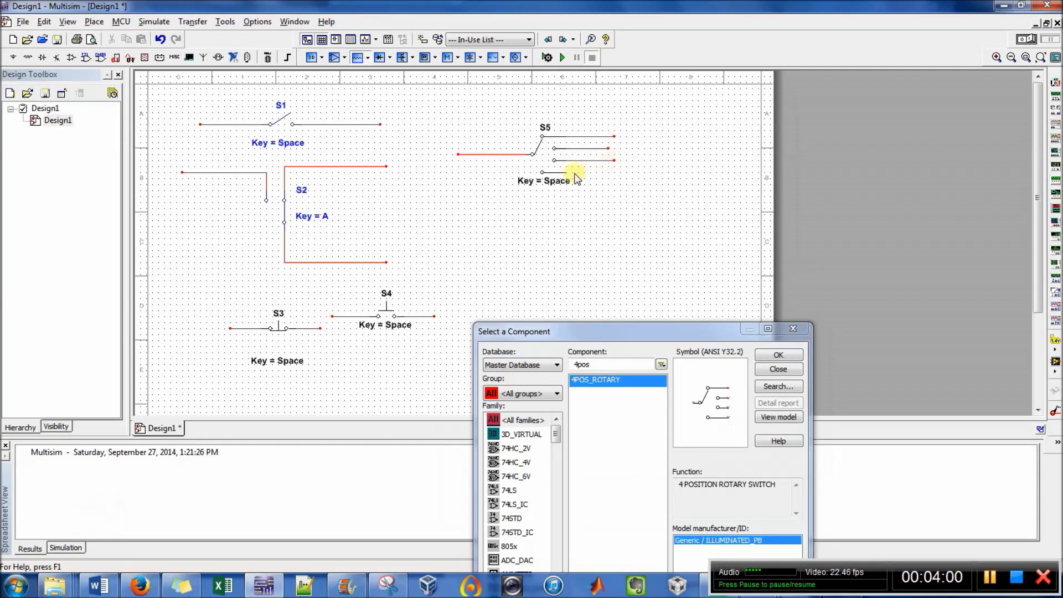
left_click(564, 172)
double_click(612, 171)
left_click_drag(551, 180, 550, 210)
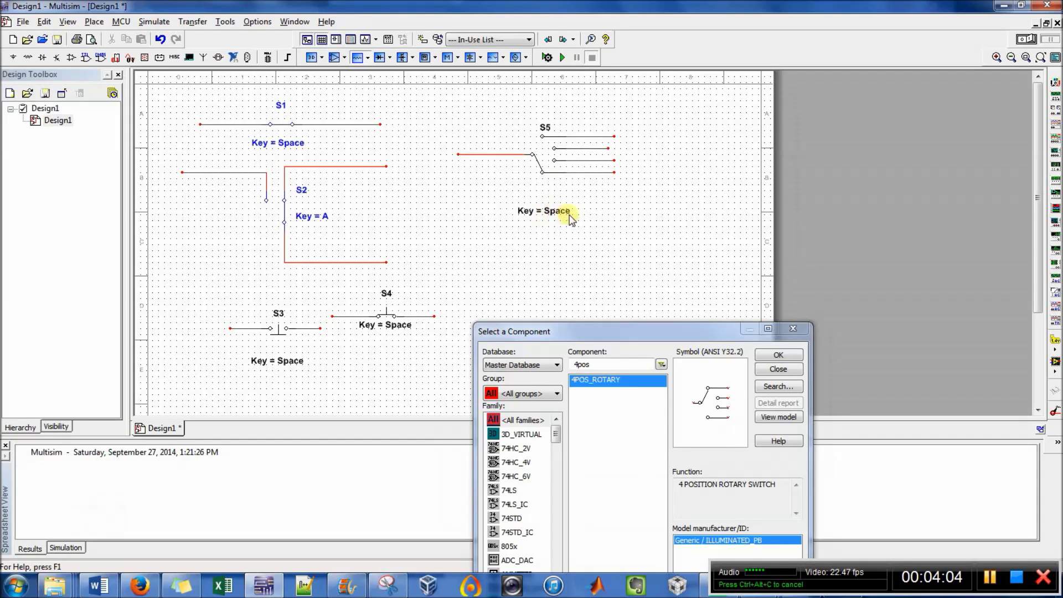
key("space")
key("space")
key("space")
key("space")
key("space")
key("space")
key("space")
key("space")
key("space")
key("space")
key("space")
right_click(555, 211)
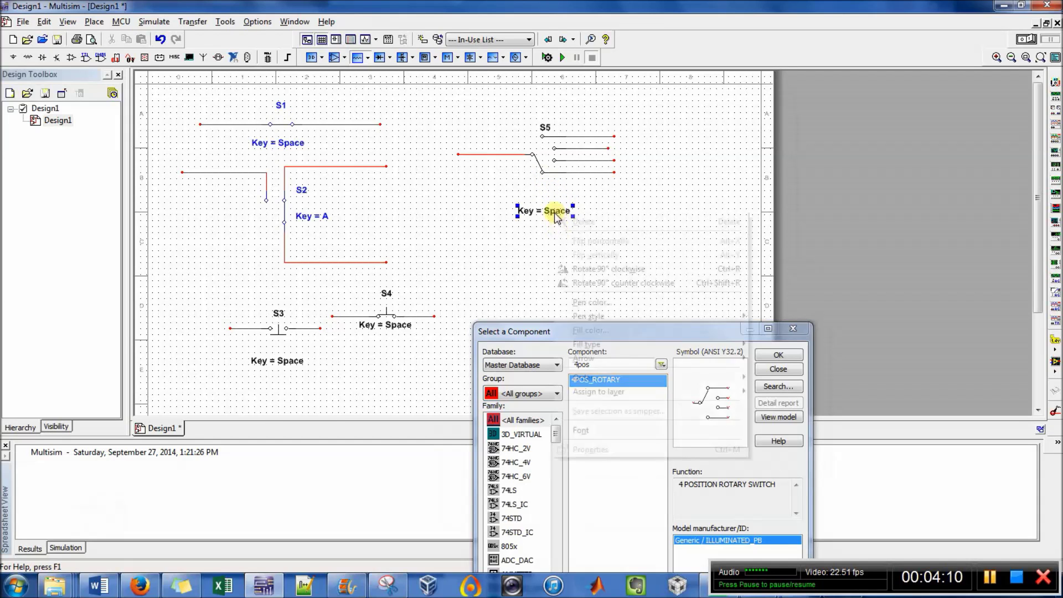
left_click(541, 173)
right_click(542, 182)
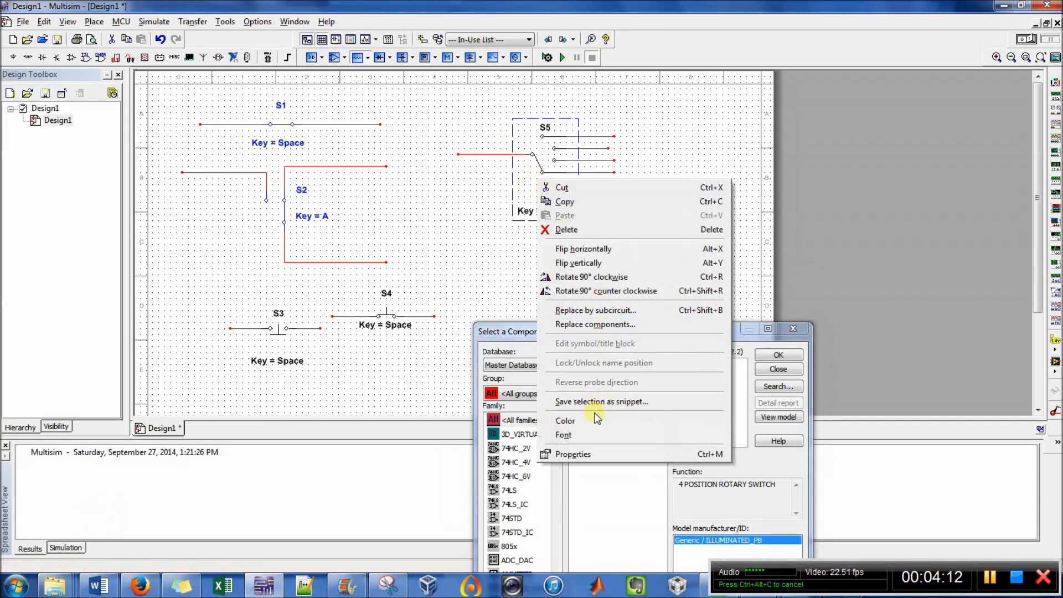
left_click(587, 454)
left_click(446, 147)
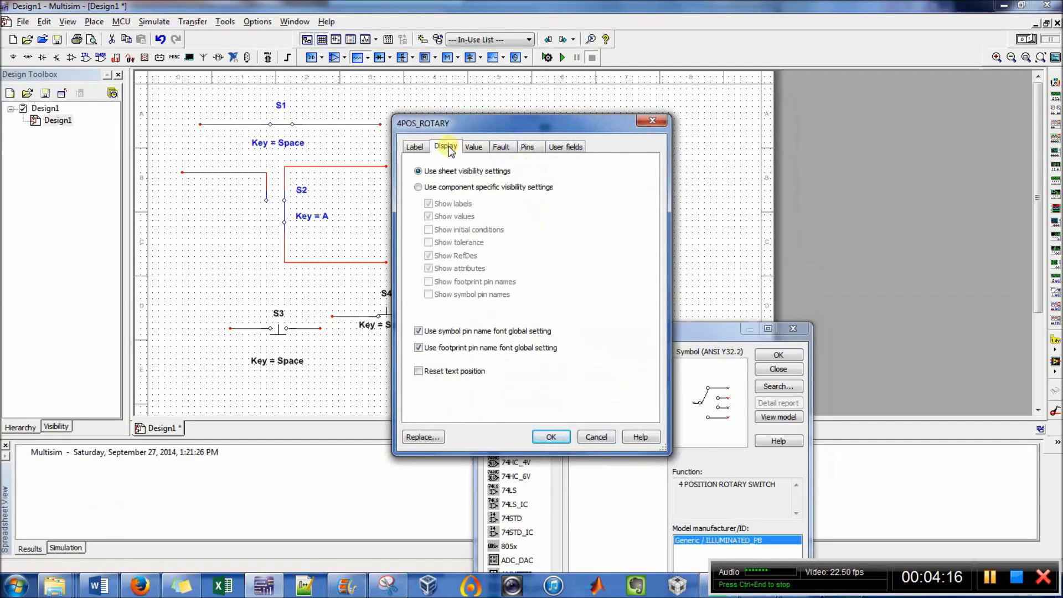
left_click(426, 147)
left_click(448, 147)
left_click(474, 147)
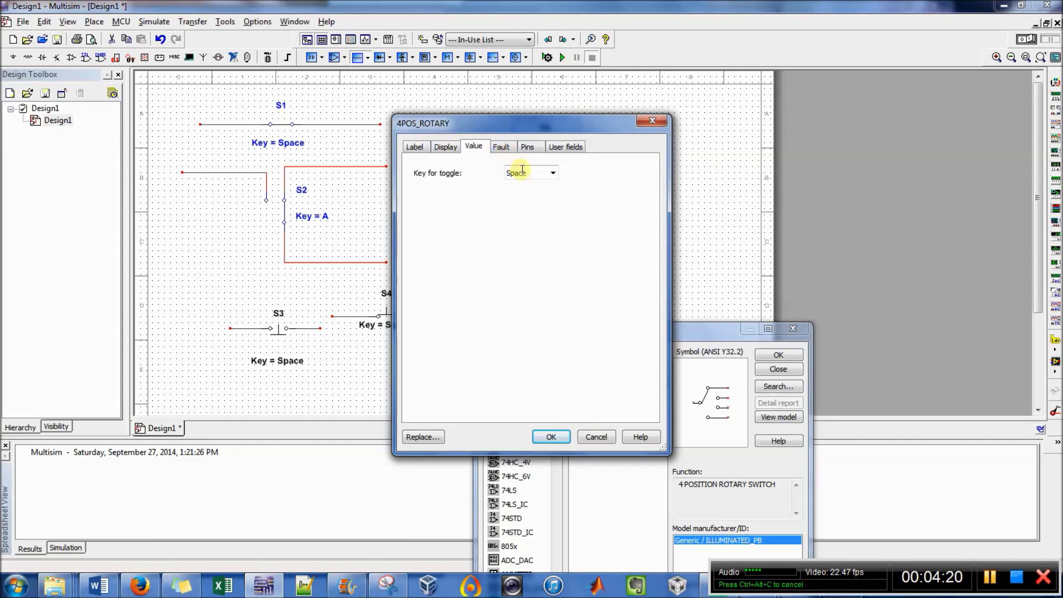
left_click(501, 149)
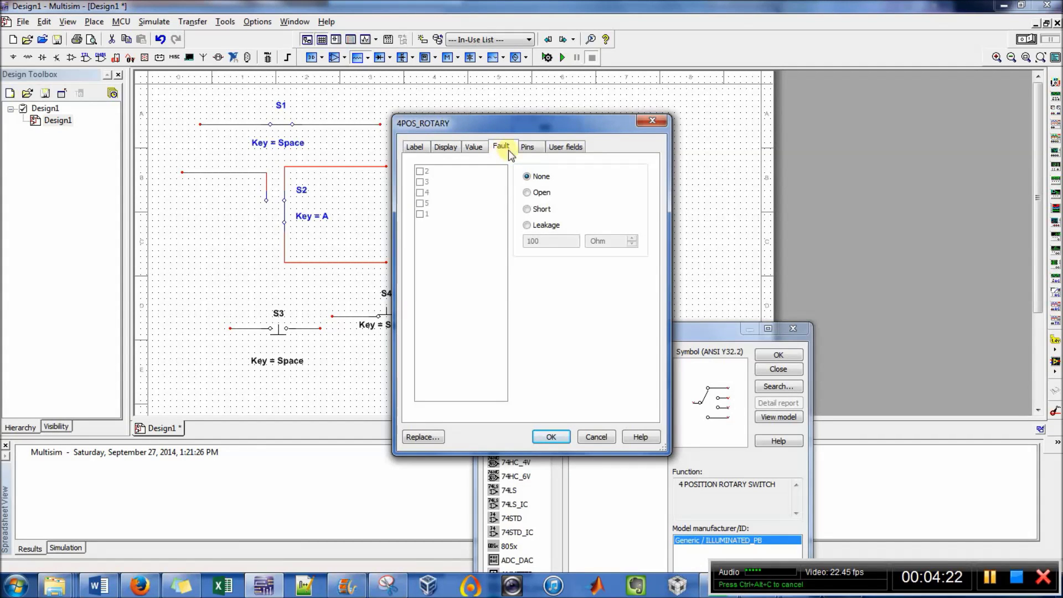
left_click(525, 148)
left_click(566, 149)
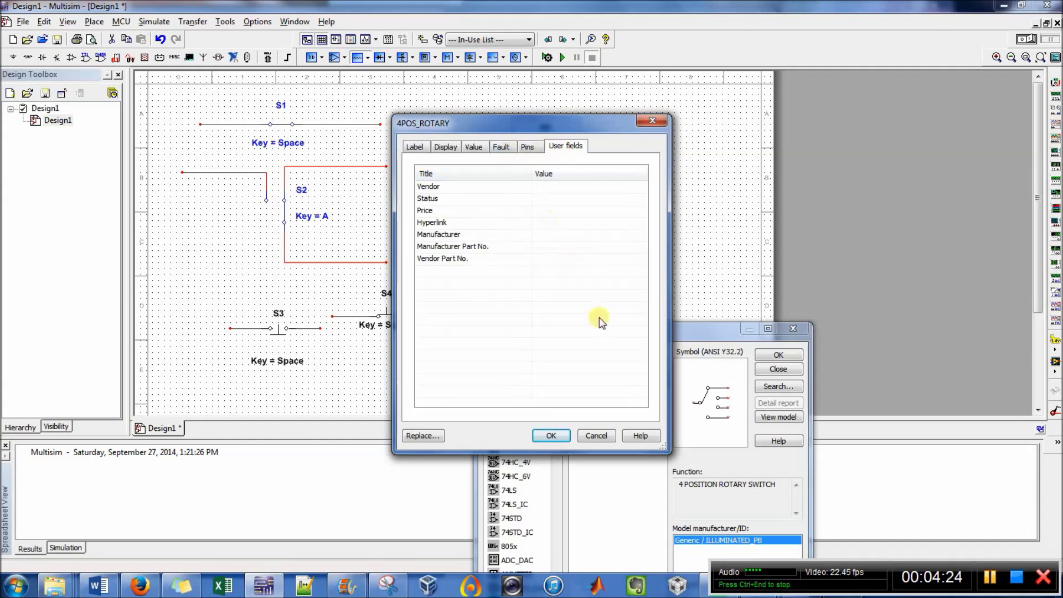
left_click(551, 435)
right_click(557, 195)
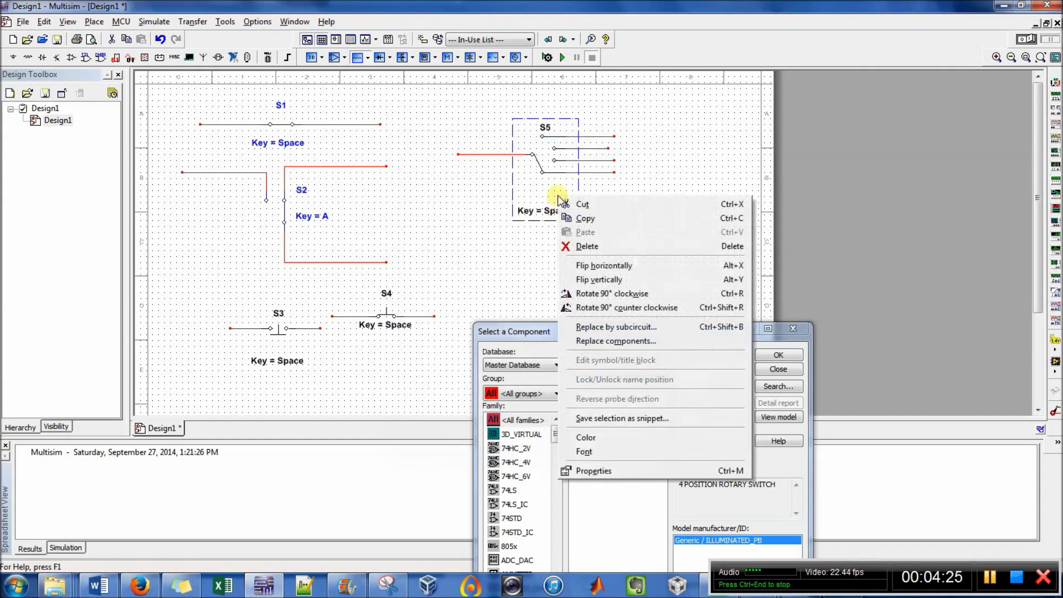
left_click(462, 237)
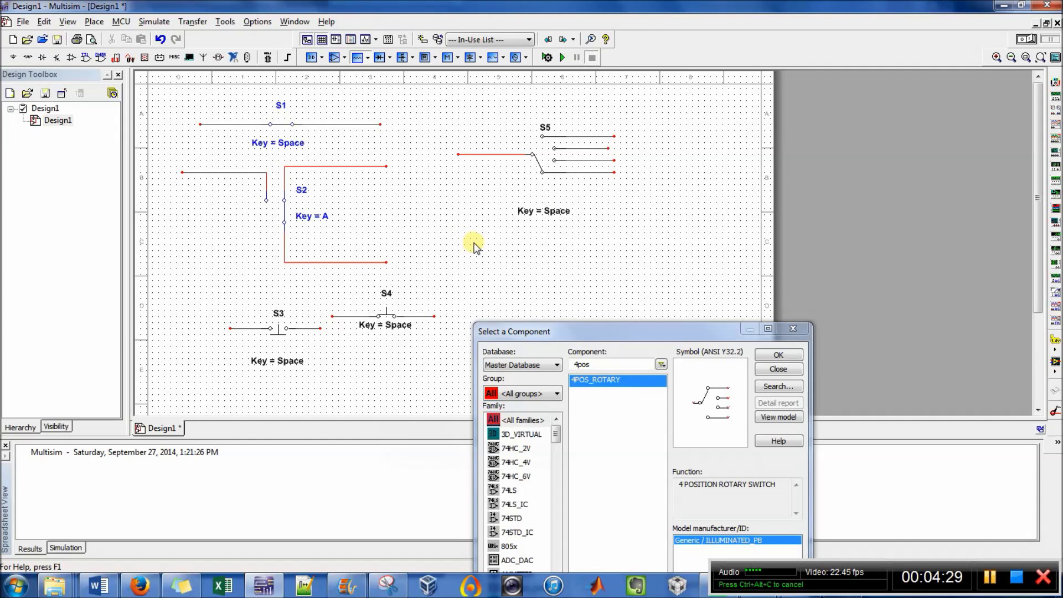
- Step rotary switch S5 through its contacts with Space and Shift+Space, also toggling S1
right_click(531, 196)
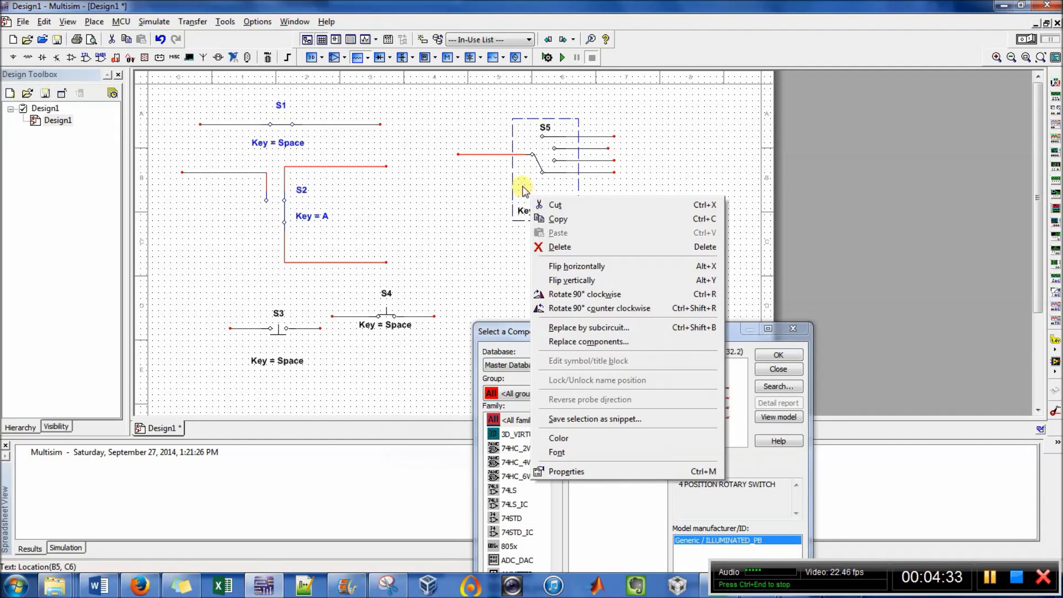
left_click(478, 195)
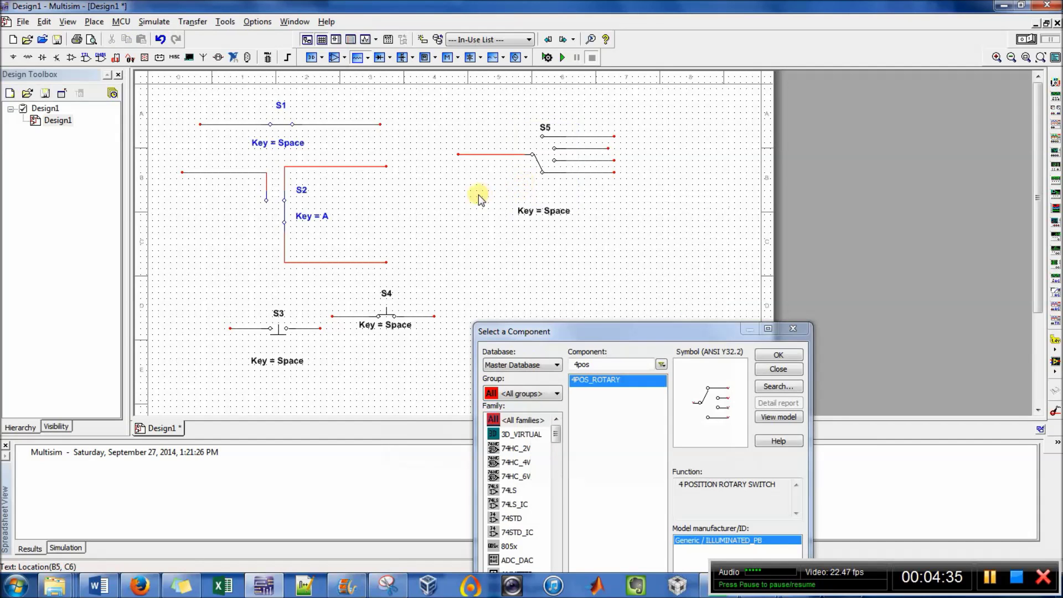
right_click(533, 180)
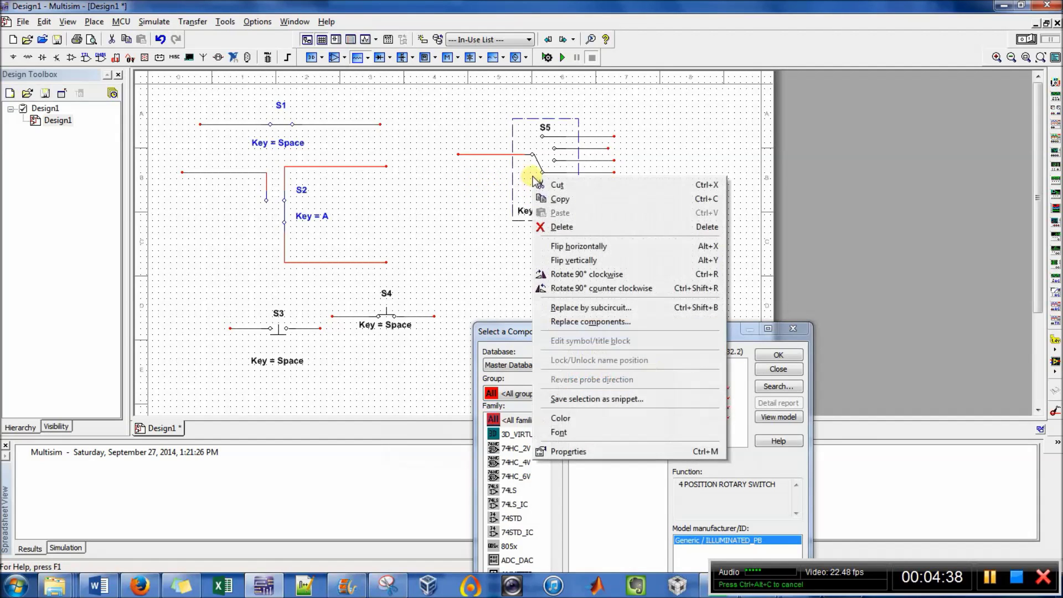
left_click(492, 181)
key("space")
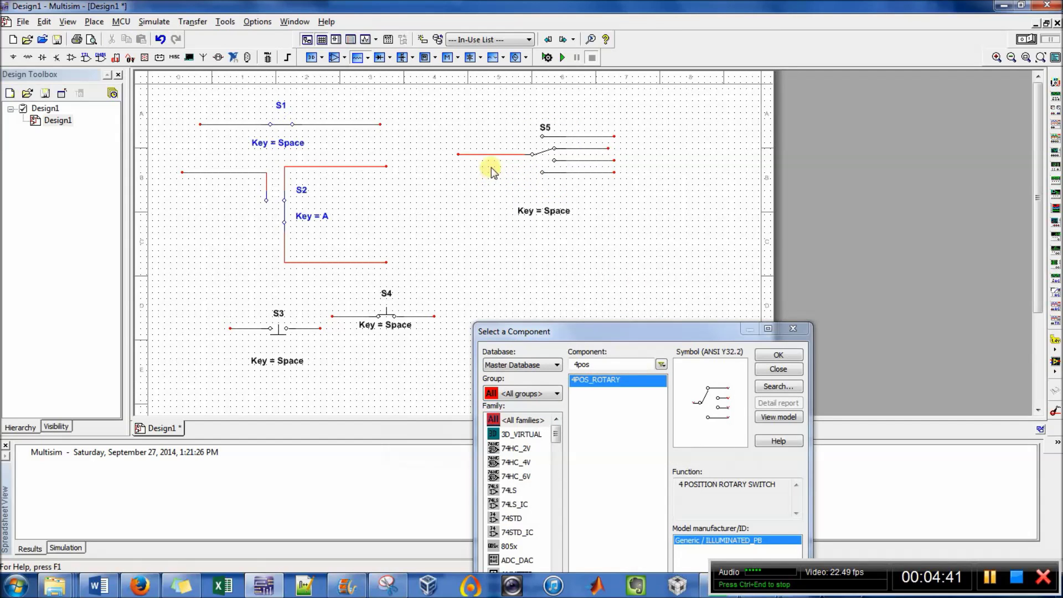
key("shift+space")
key("shift+space")
key("shift+space")
key("shift+space")
key("shift+space")
key("shift+space")
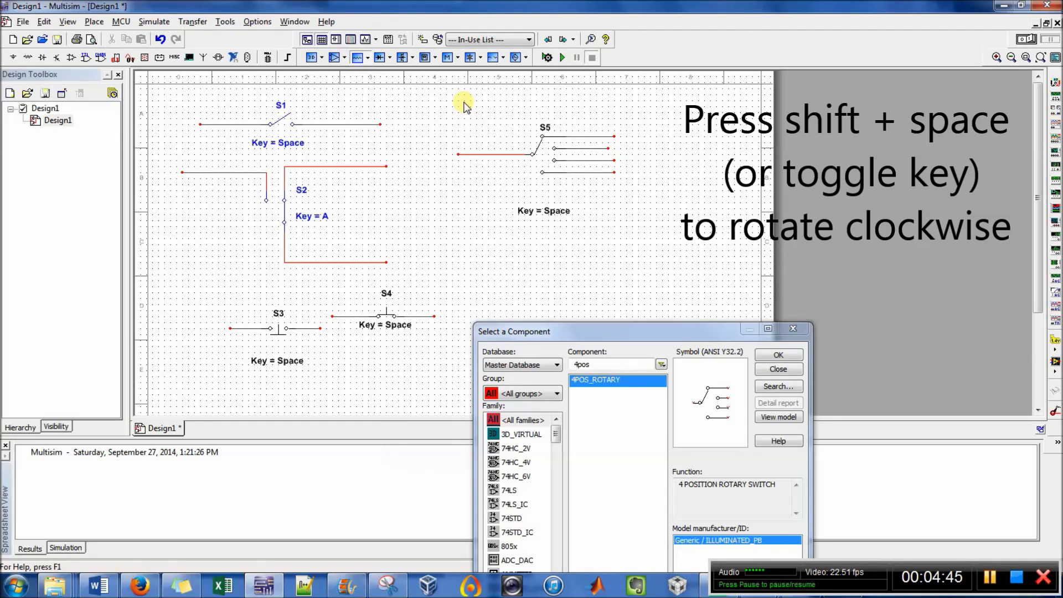
key("space")
key("space")
key("space")
key("space")
key("space")
key("space")
key("space")
key("space")
key("space")
key("space")
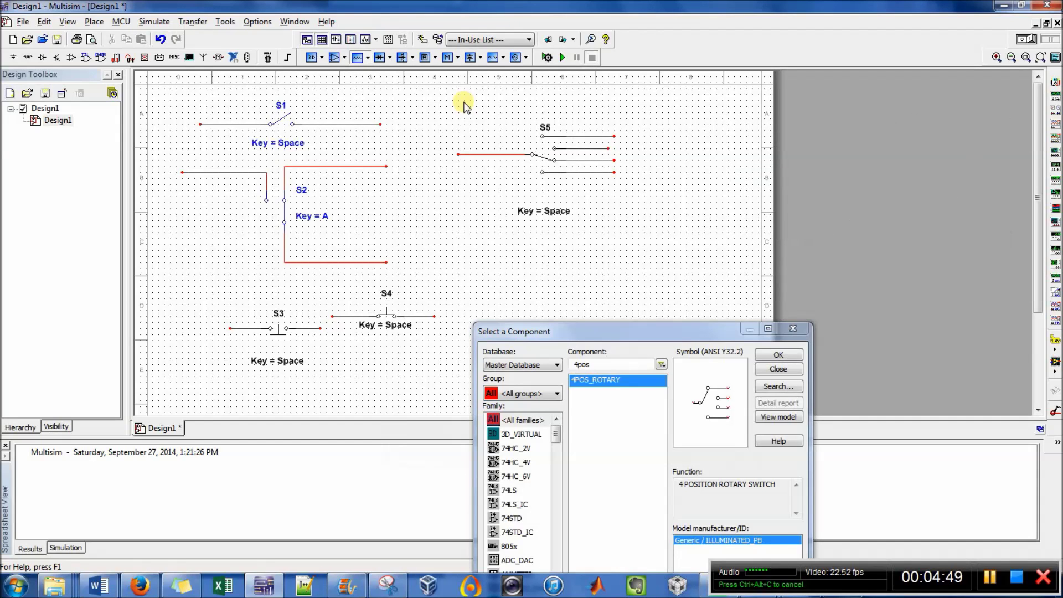
key("space")
key("space")
key("space")
key("space")
key("space")
key("space")
key("space")
- Add the text note "shift + space = clockwise" above rotary switch S5
left_click(573, 102)
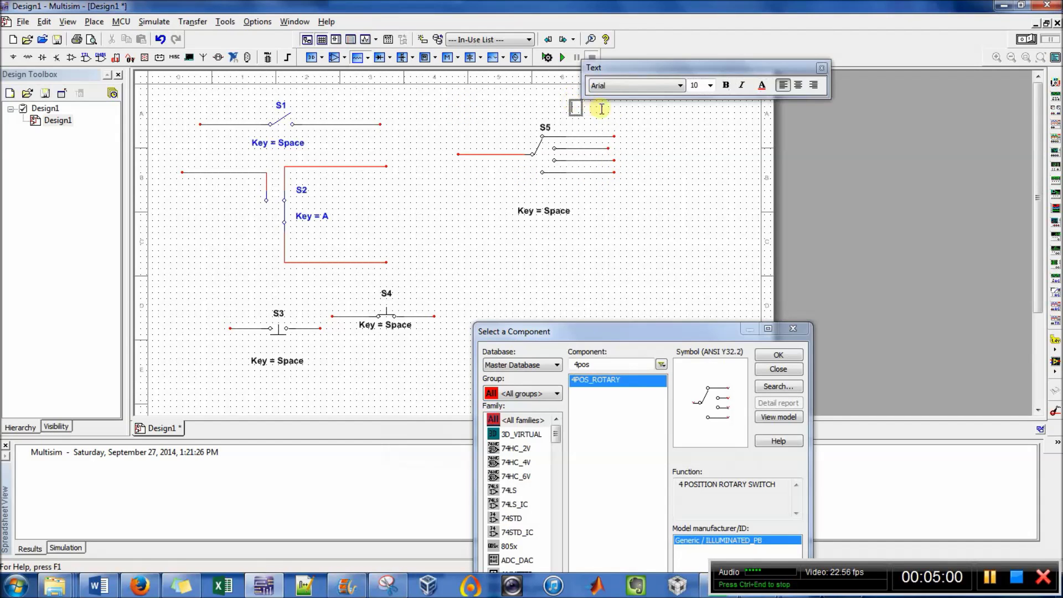
type("shi")
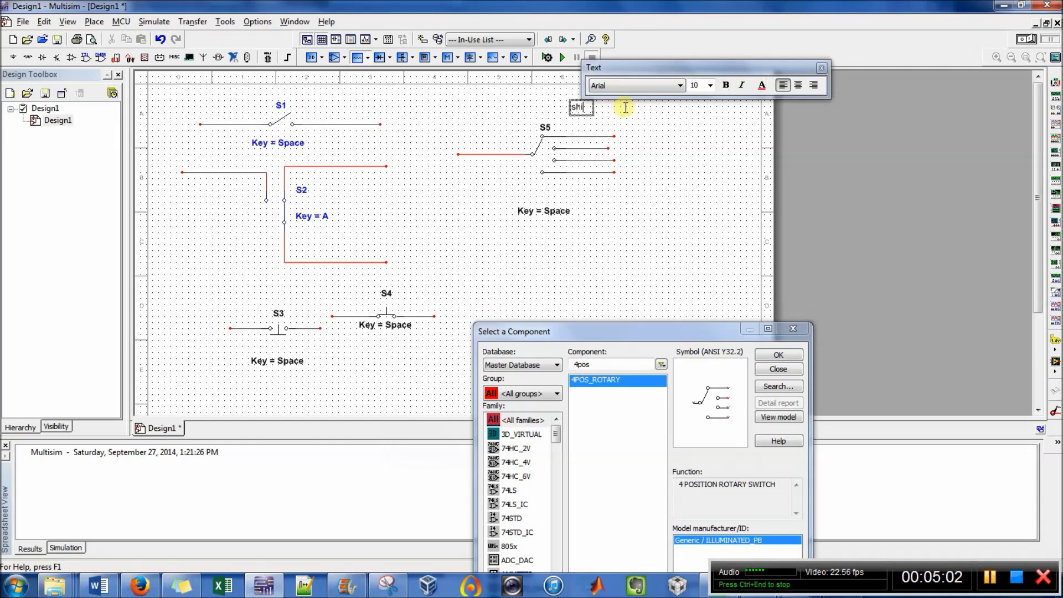
type("ft + ")
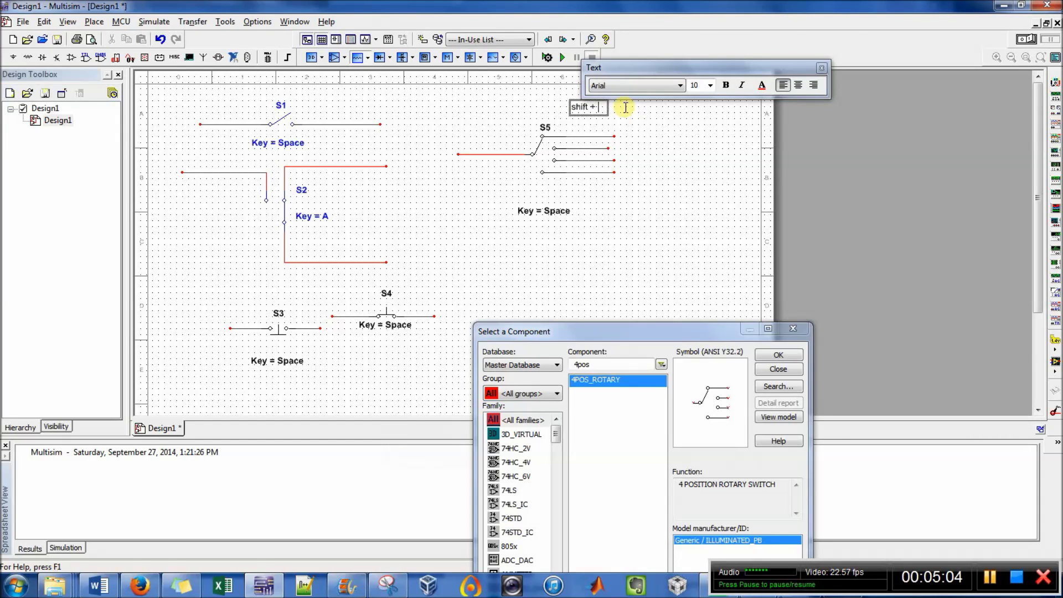
type("space ")
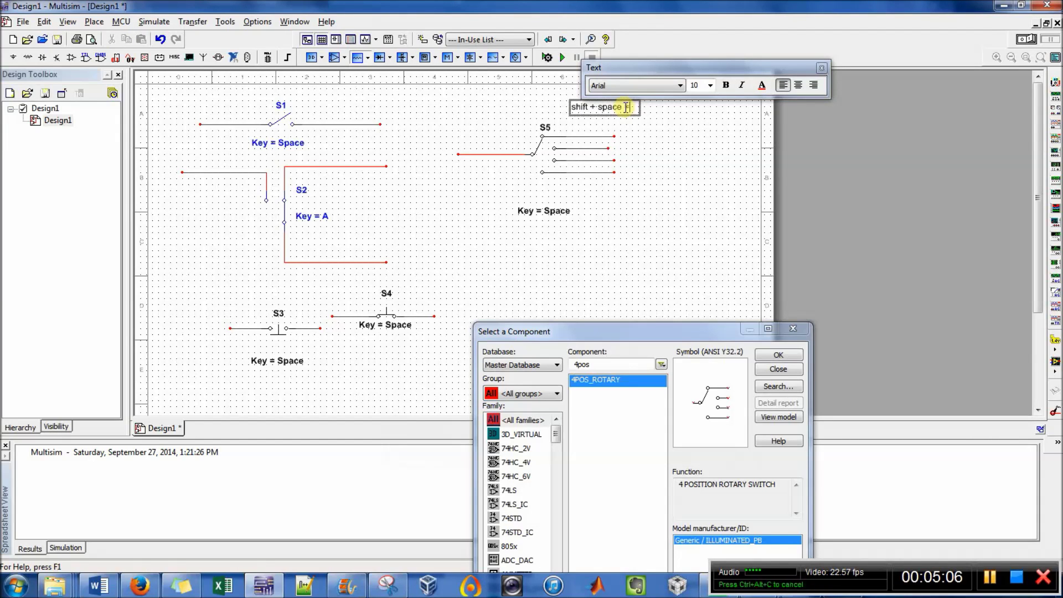
type("= clockwis")
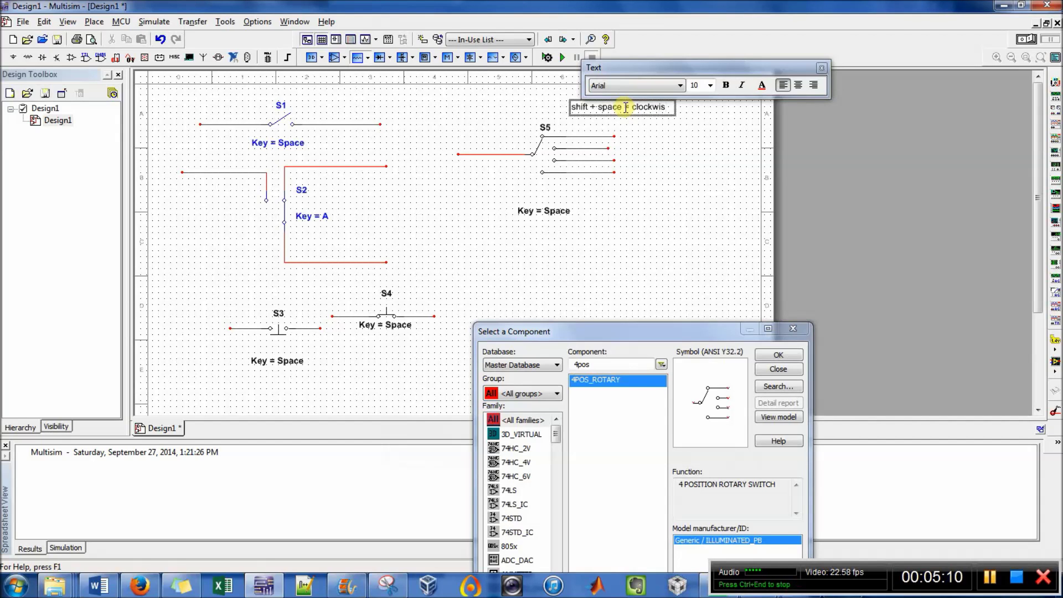
type("e")
left_click(655, 186)
- Add a "counter clockwise" note beside S5's Key = Space label and nudge it slightly up-left
left_click(587, 211)
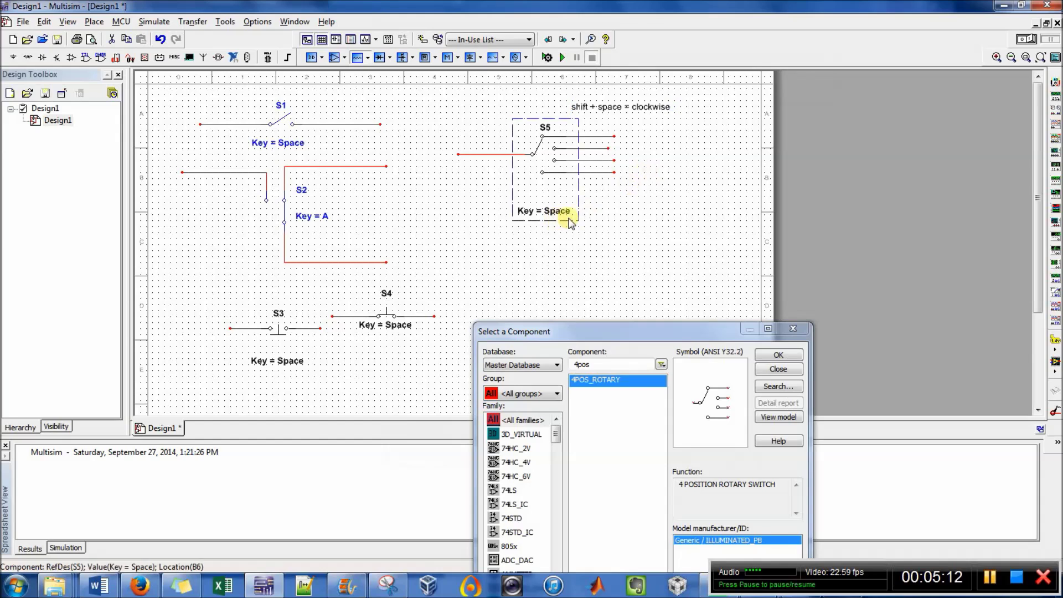
key("ctrl+alt+a")
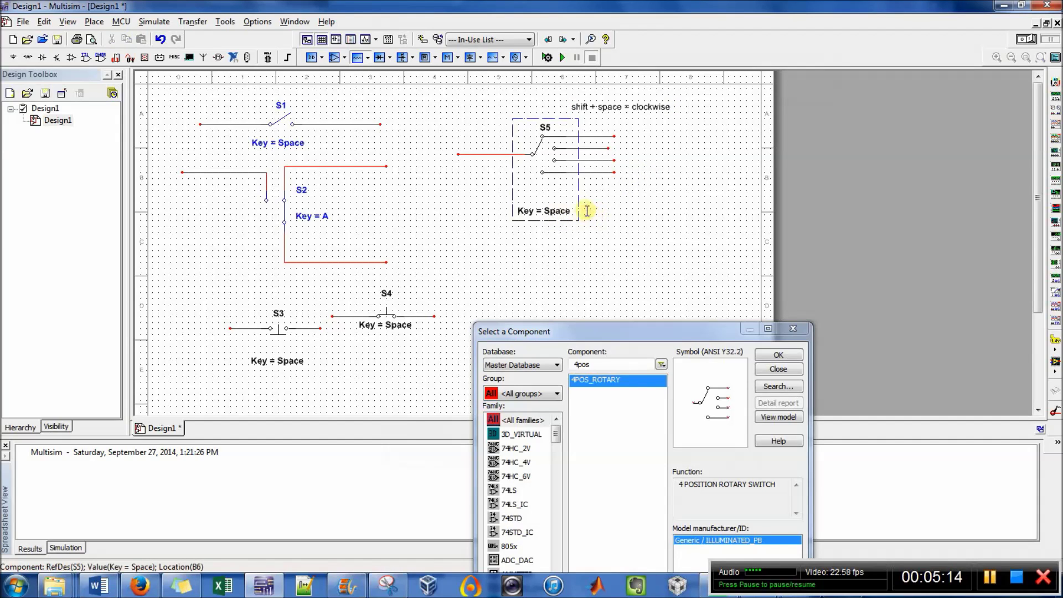
left_click(586, 209)
type("c")
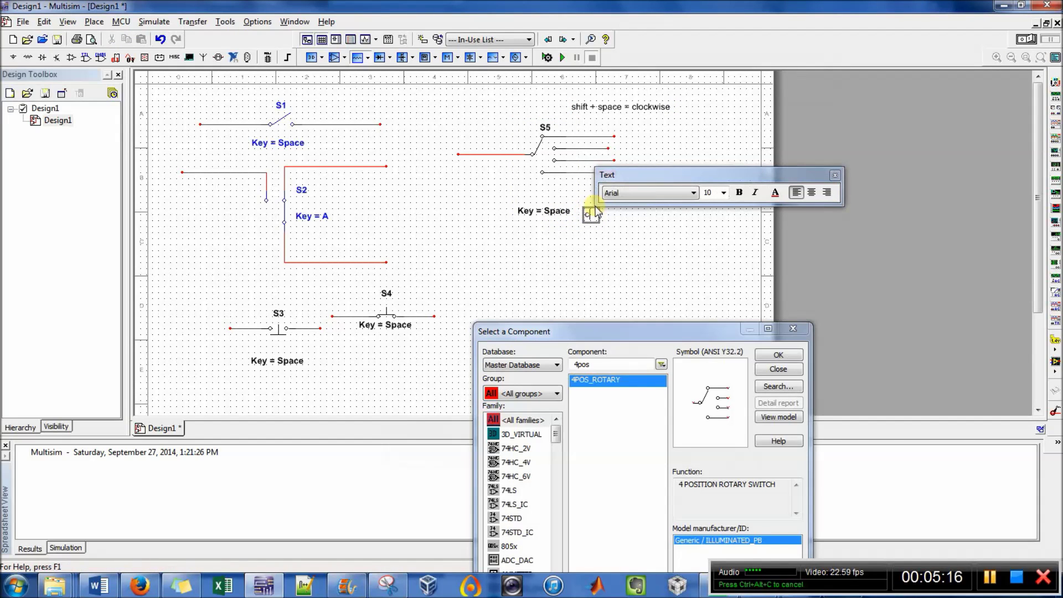
type("ounter co")
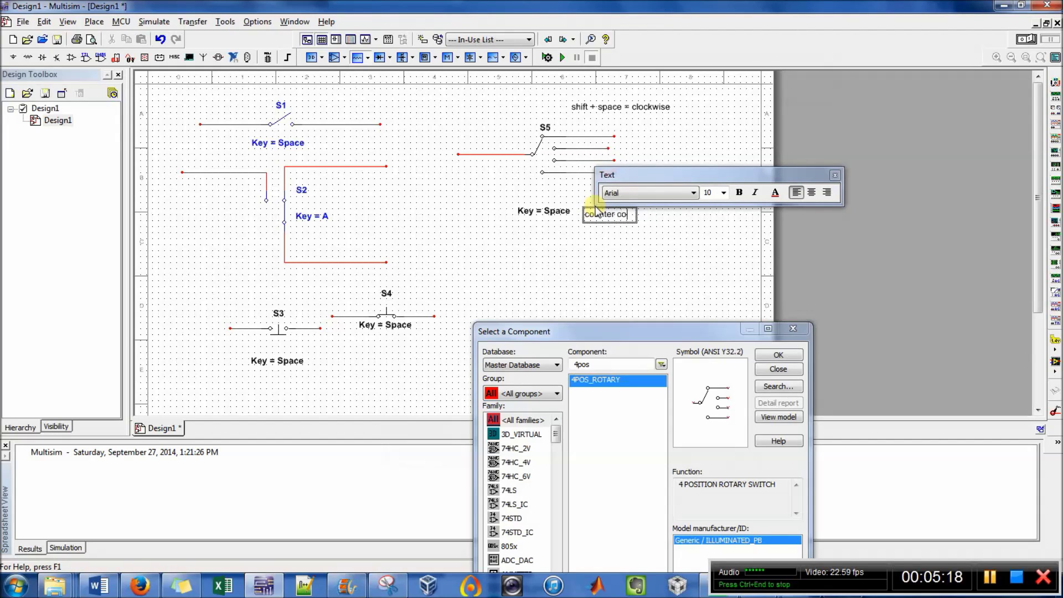
key("BackSpace")
type("lockwise")
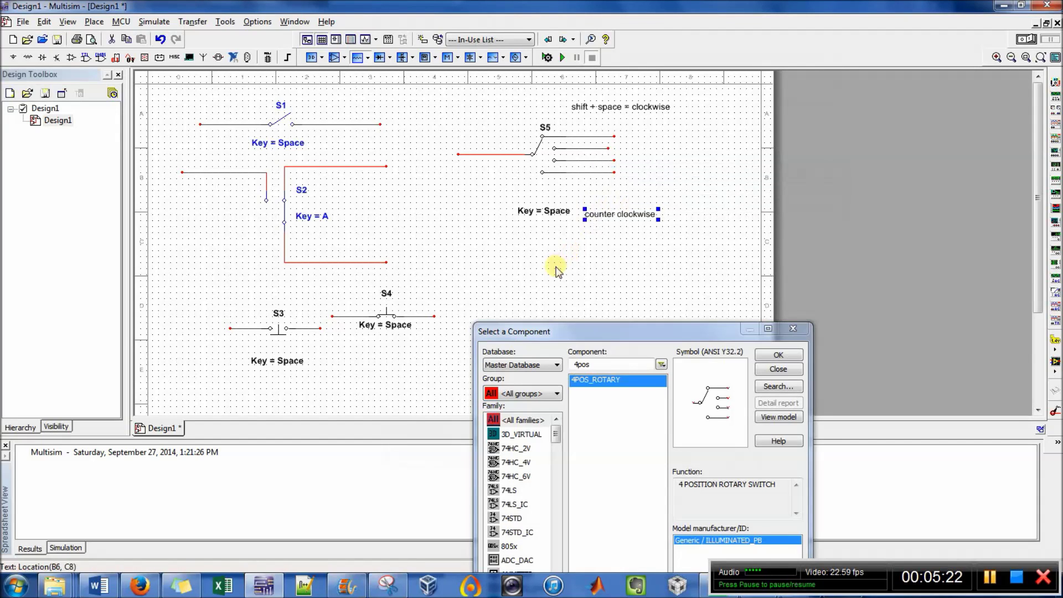
left_click(556, 267)
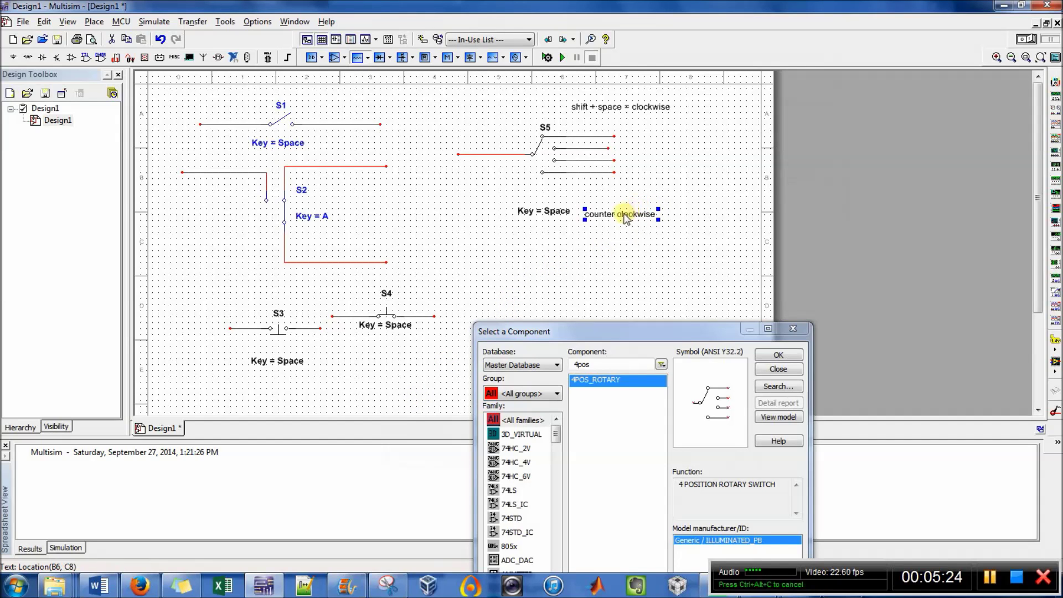
left_click_drag(626, 220, 620, 215)
left_click(548, 249)
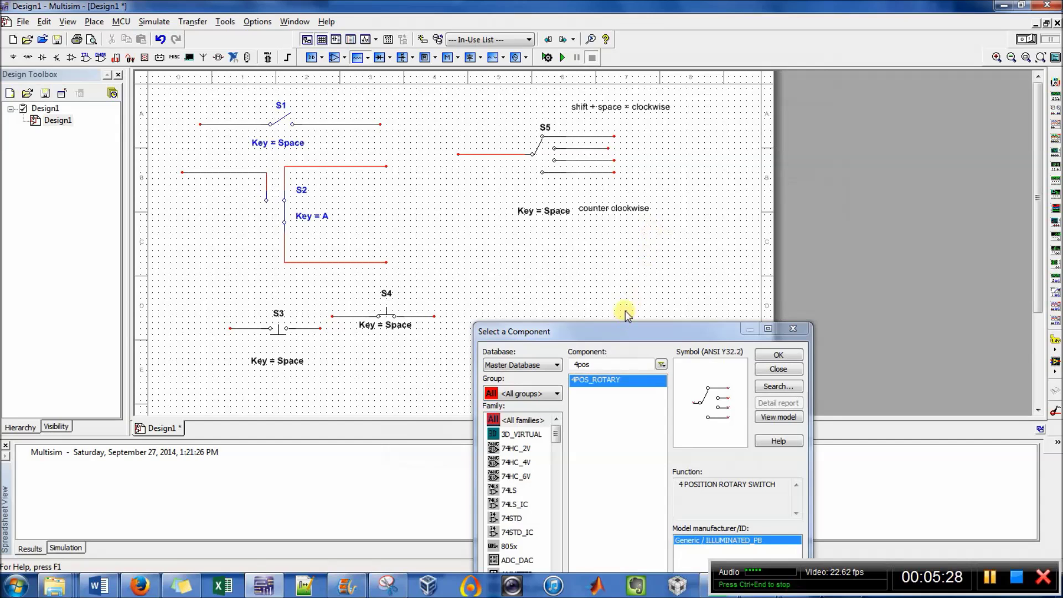
- Drag the Select a Component browser higher up the screen
left_click_drag(616, 331, 620, 251)
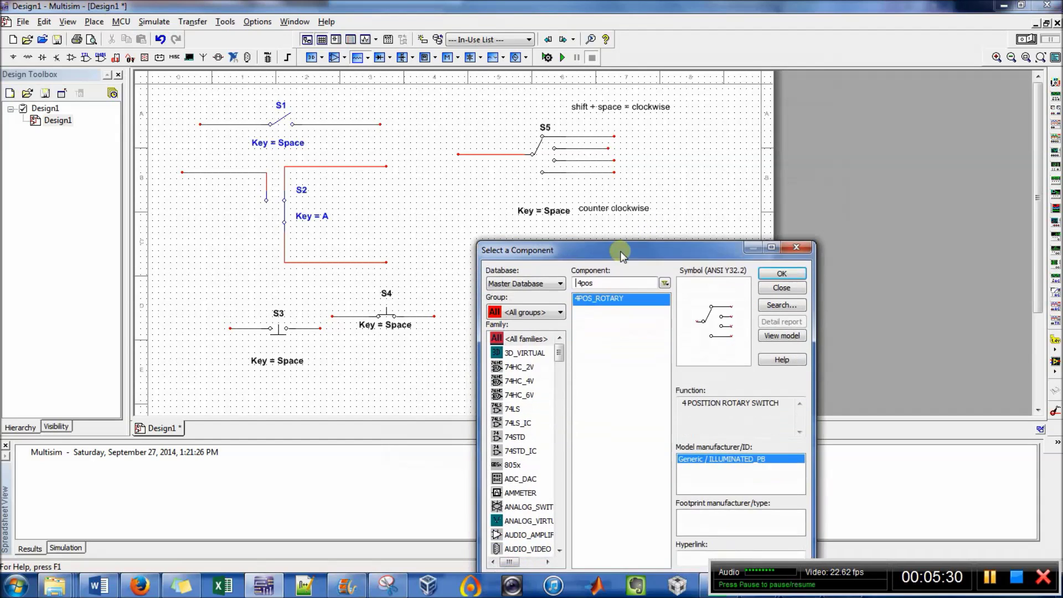